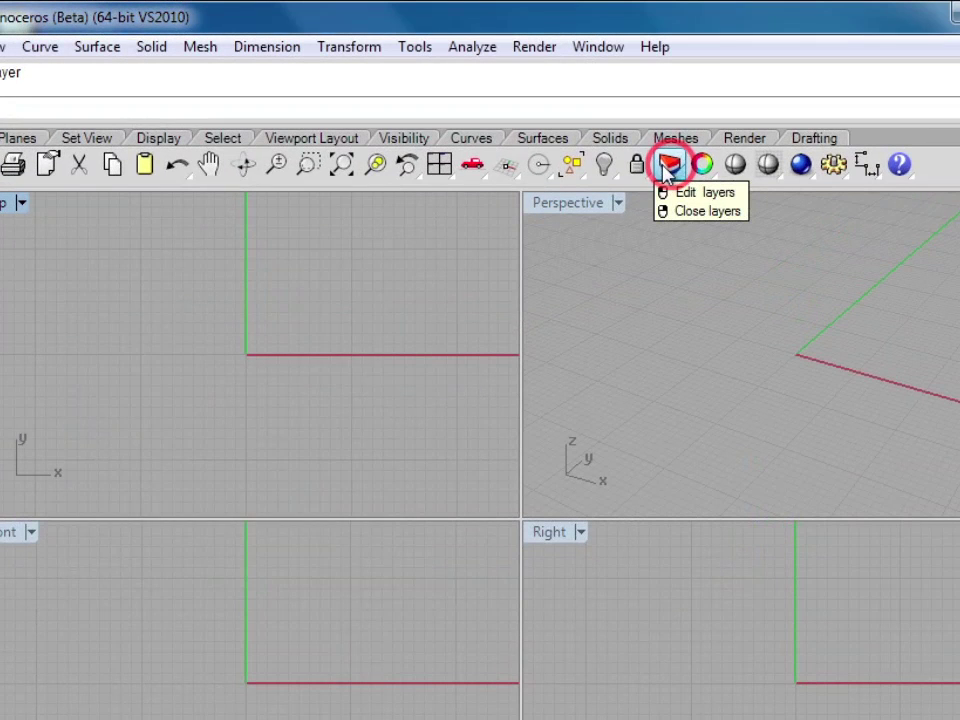
Step: Show the Layers panel and dock it alongside the Perspective and Right viewports
{"action": "left_click", "coordinate": [668, 168]}
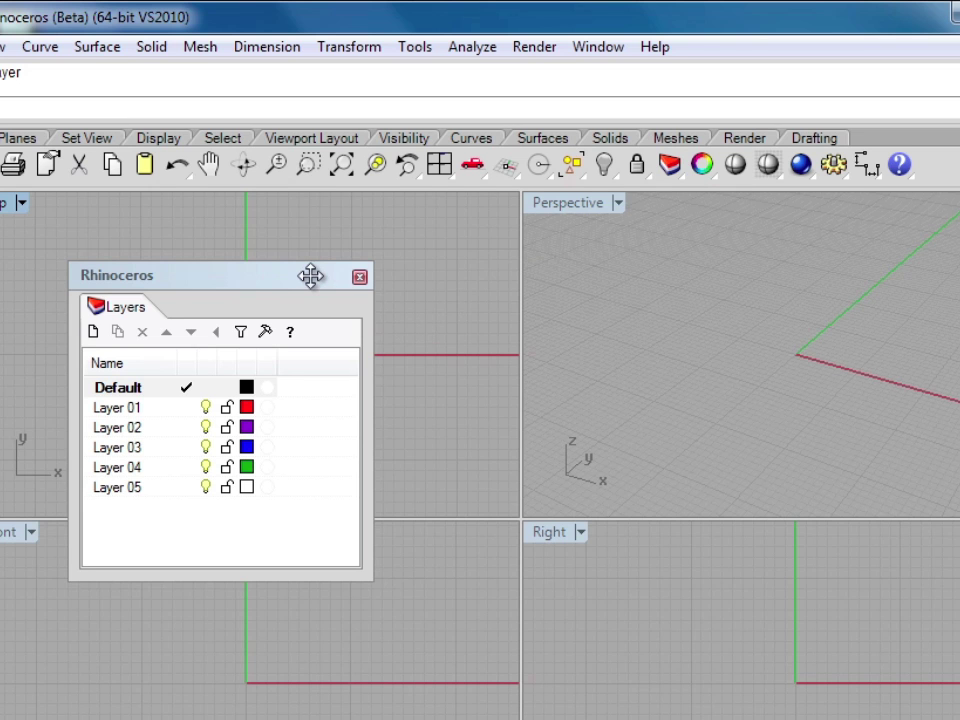
{"action": "left_click_drag", "start_coordinate": [311, 275], "coordinate": [876, 349]}
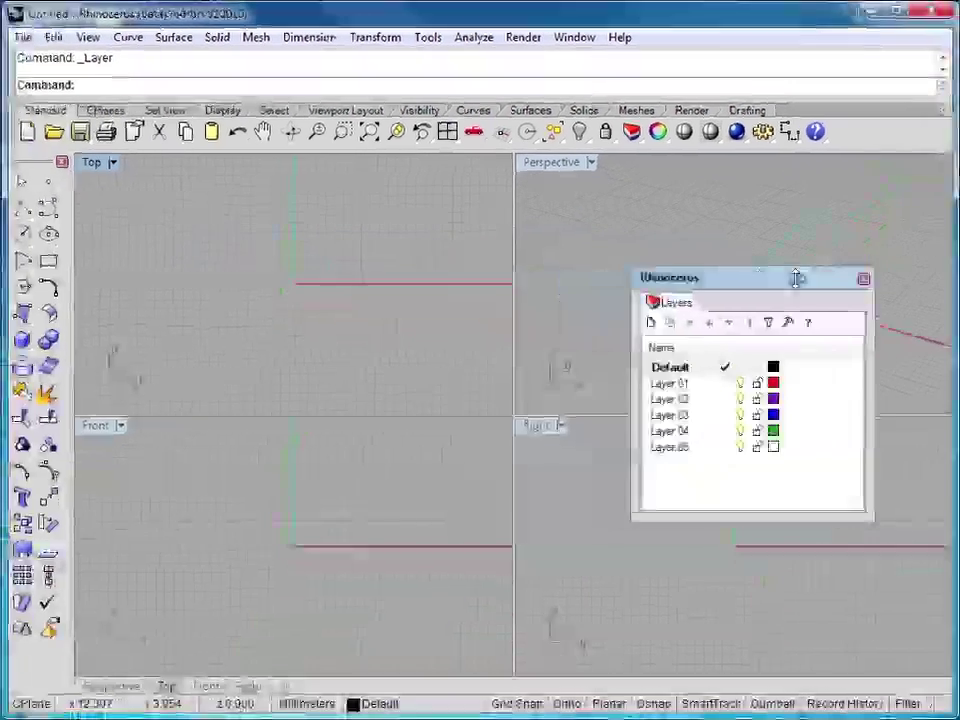
{"action": "left_click_drag", "start_coordinate": [797, 278], "coordinate": [955, 285]}
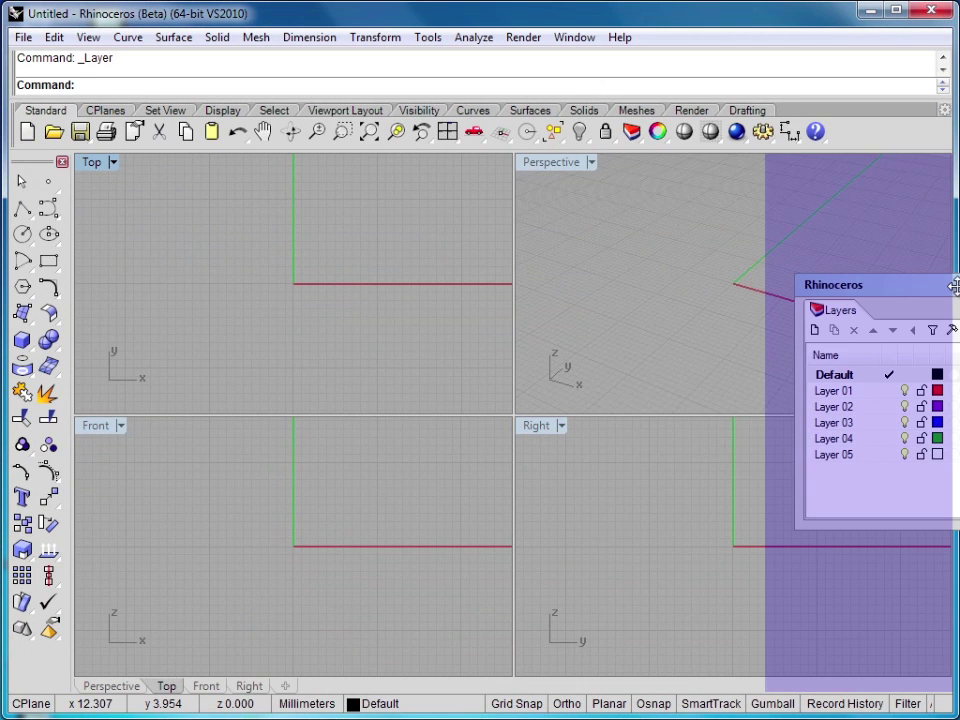
{"action": "left_click_drag", "start_coordinate": [955, 285], "coordinate": [955, 287]}
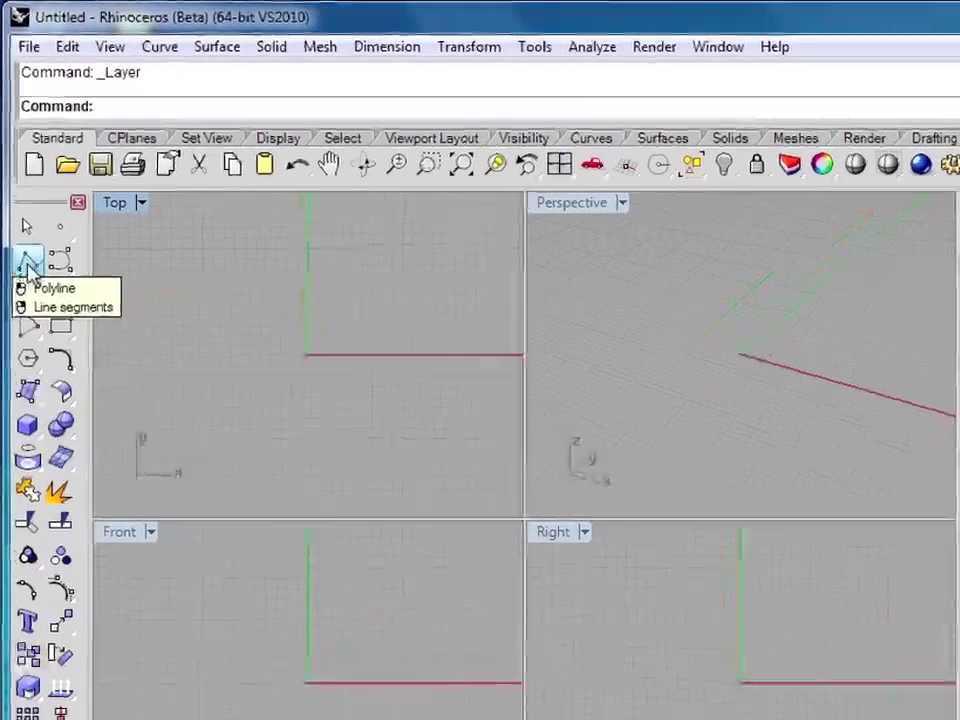
Step: Draw an open two-segment polyline on the Default layer, in the negative-x half of the Top viewport
{"action": "left_click", "coordinate": [28, 263]}
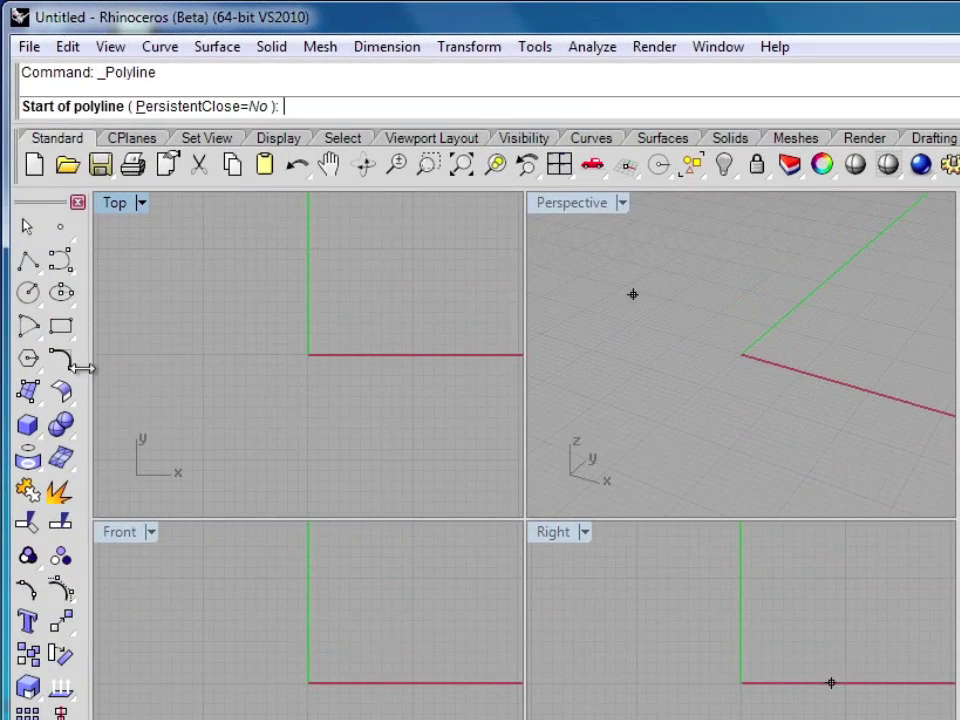
{"action": "left_click", "coordinate": [169, 428]}
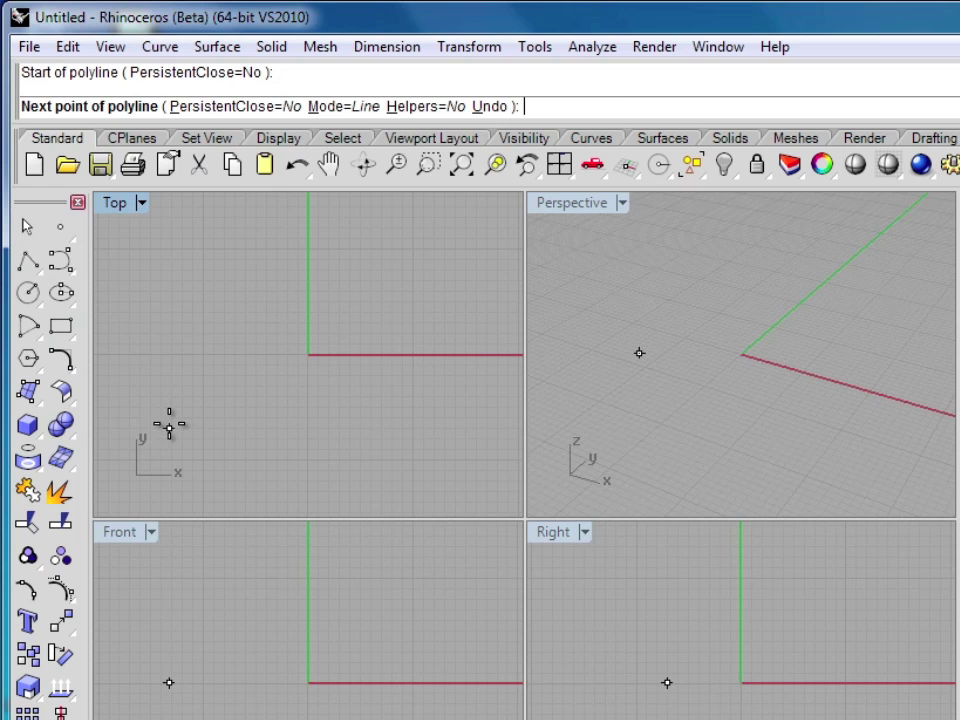
{"action": "left_click", "coordinate": [128, 305]}
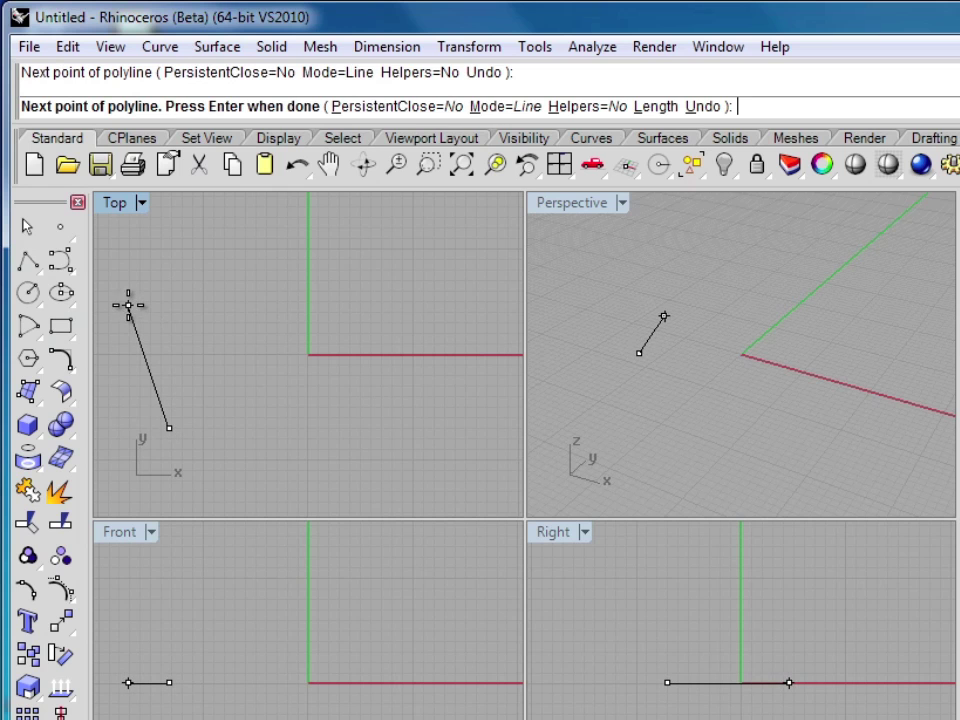
{"action": "left_click", "coordinate": [205, 236]}
{"action": "key", "text": "Return"}
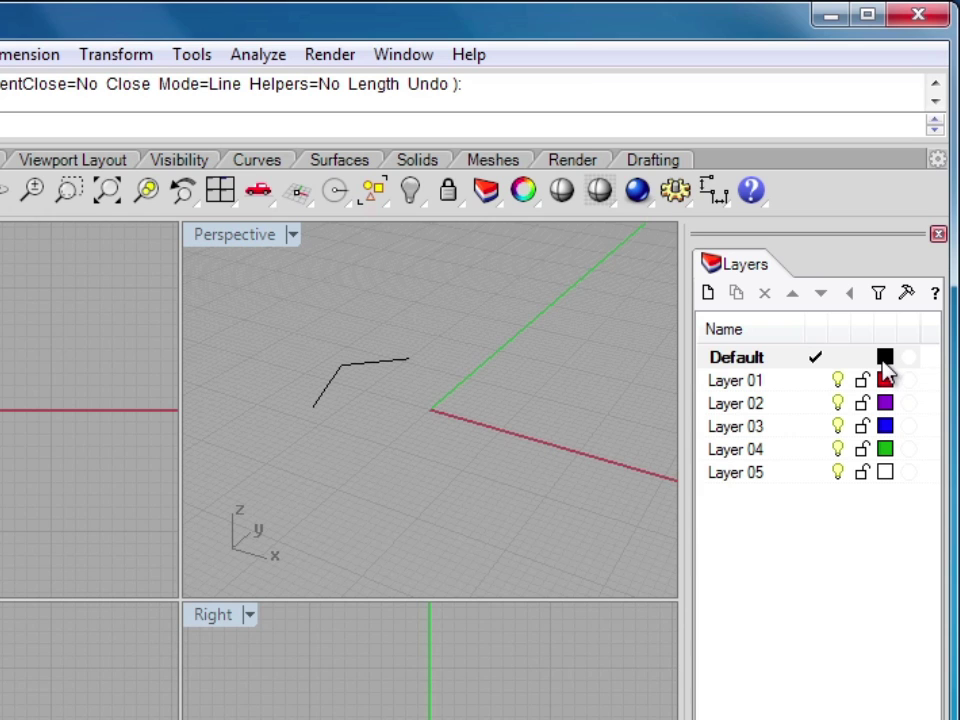
Step: Make Layer 01 current and draw a two-segment polyline in the Top viewport between the black polyline and the y axis
{"action": "left_click", "coordinate": [816, 384]}
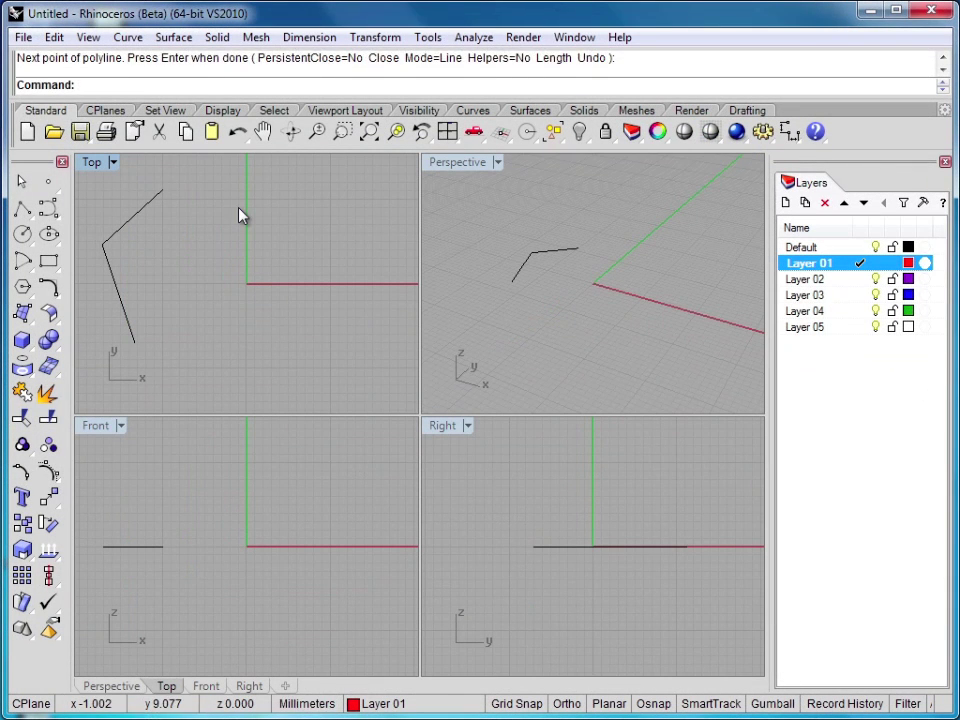
{"action": "key", "text": "Return"}
{"action": "left_click", "coordinate": [188, 334]}
{"action": "left_click", "coordinate": [172, 245]}
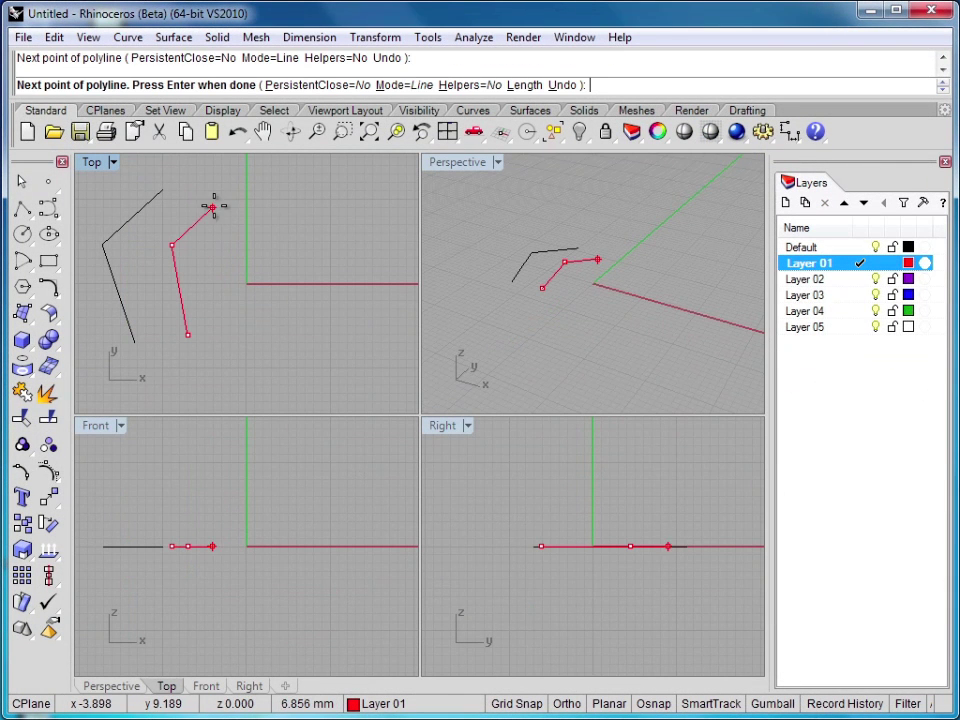
{"action": "left_click", "coordinate": [227, 199]}
{"action": "key", "text": "Return"}
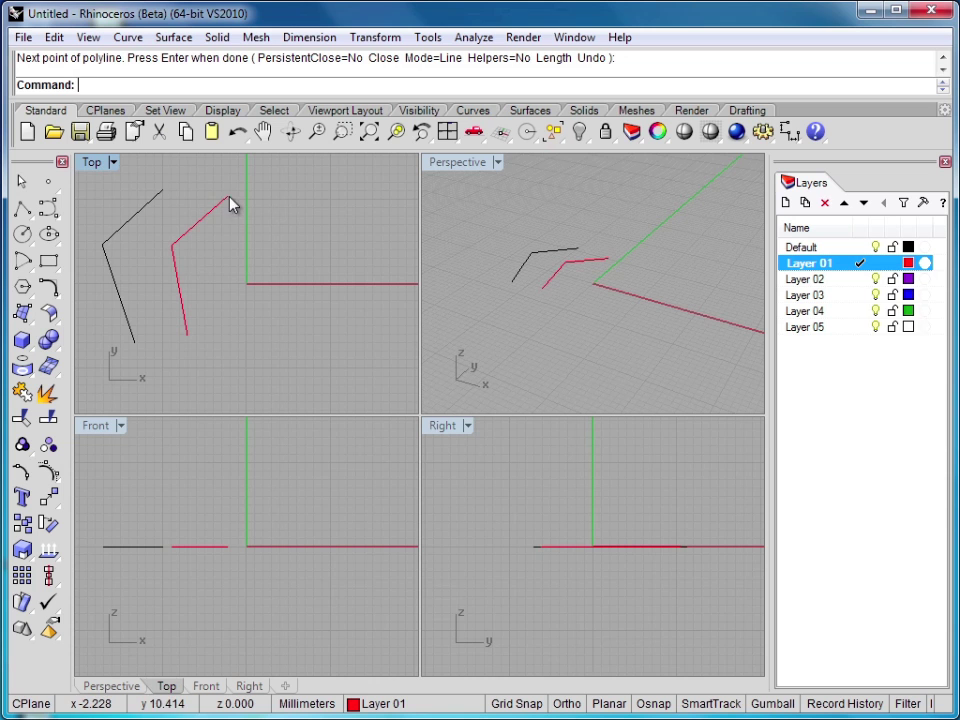
Step: Make Layer 02 current and draw a two-segment polyline in the Top viewport that crosses the positive x axis
{"action": "left_click", "coordinate": [861, 281]}
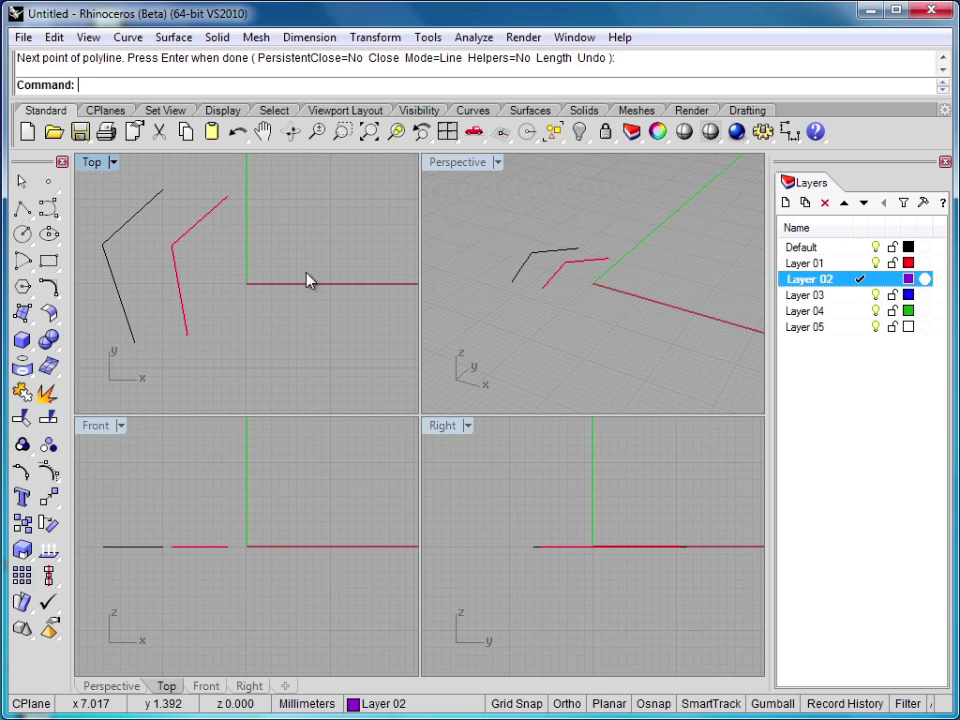
{"action": "key", "text": "Return"}
{"action": "left_click", "coordinate": [232, 362]}
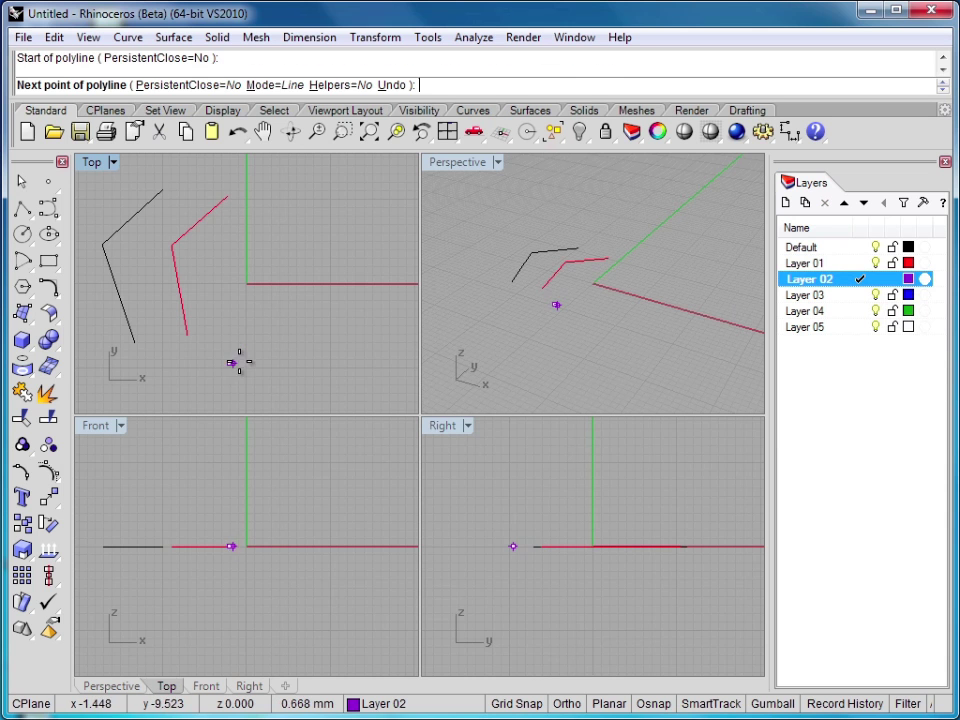
{"action": "left_click", "coordinate": [346, 328]}
{"action": "left_click", "coordinate": [373, 252]}
{"action": "key", "text": "Return"}
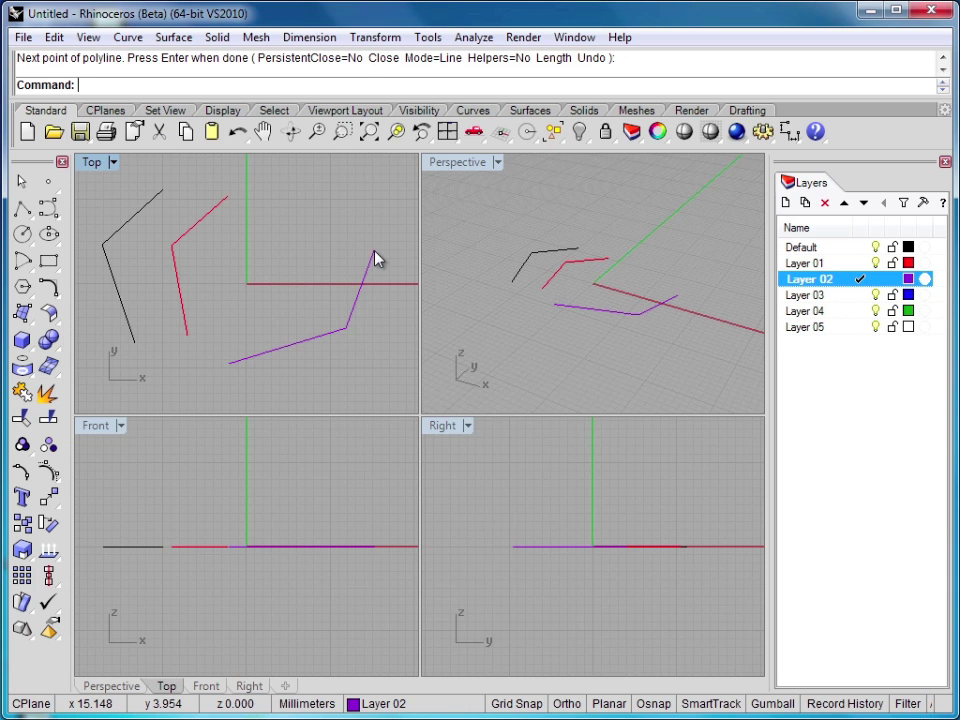
Step: Create a new layer below Layer 05 and name it Nu Layer
{"action": "left_click", "coordinate": [805, 328]}
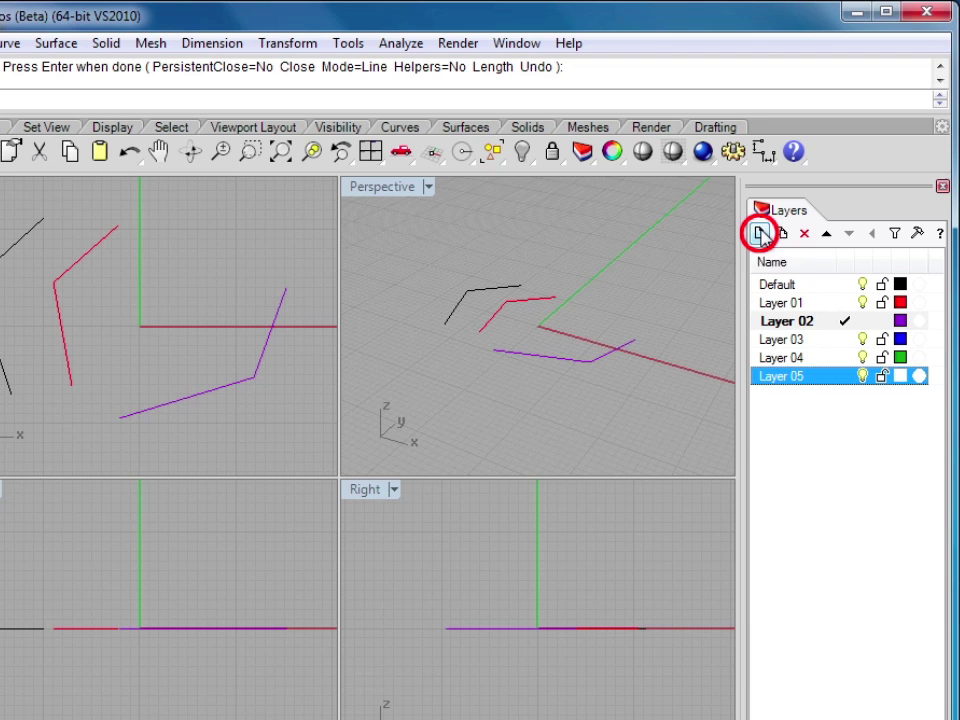
{"action": "left_click", "coordinate": [760, 234]}
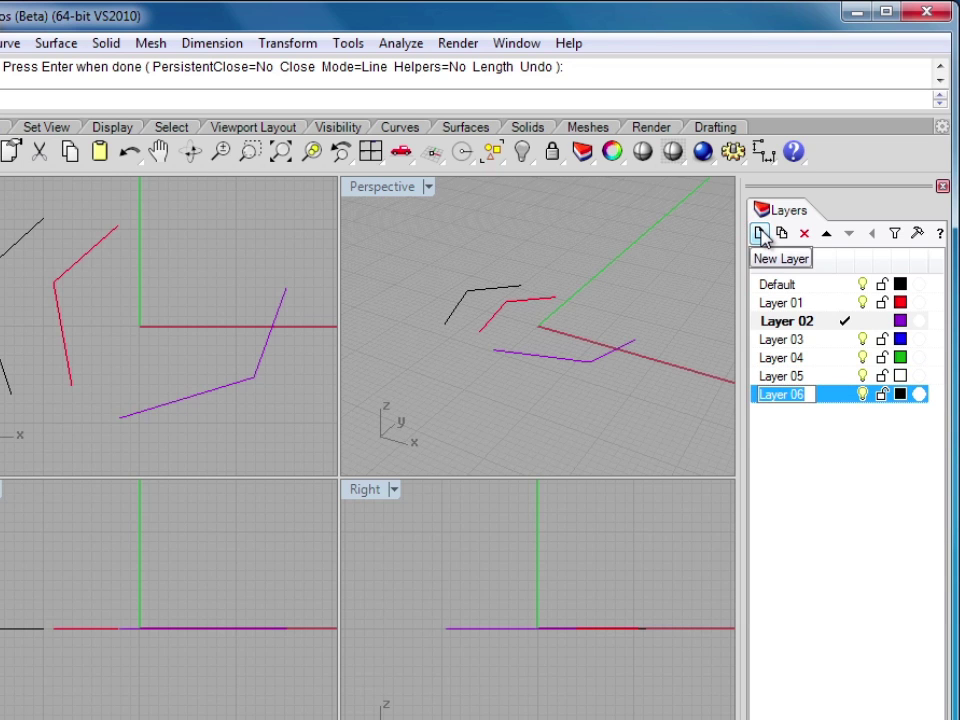
{"action": "type", "text": "N"}
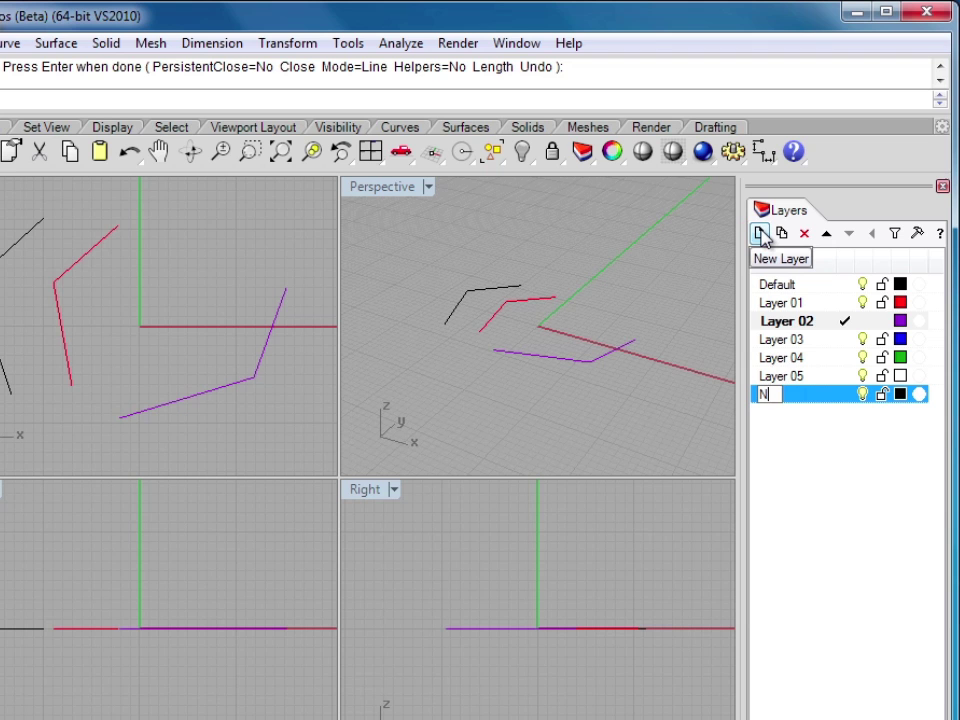
{"action": "type", "text": "u Layer"}
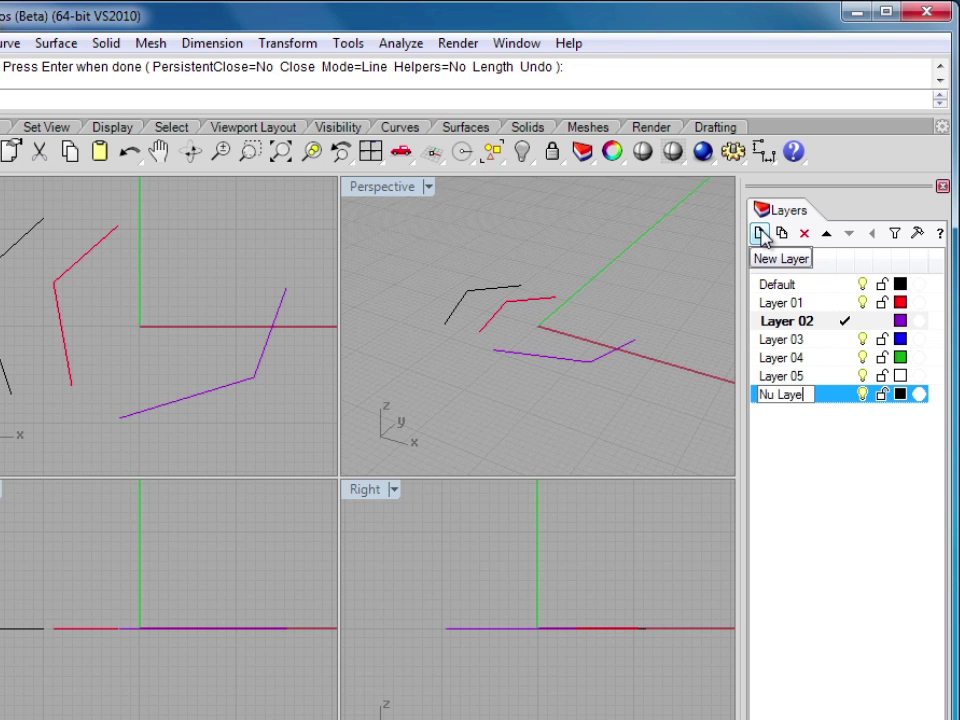
{"action": "key", "text": "Return"}
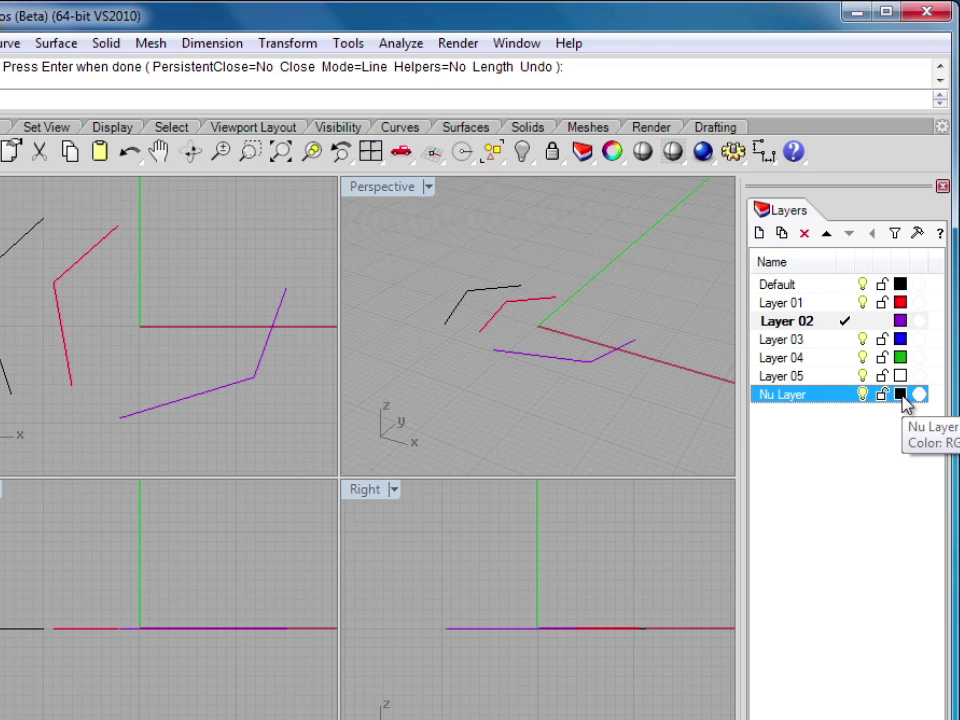
Step: Set Nu Layer's color to a custom light green, R 144, G 249, B 121
{"action": "left_click", "coordinate": [900, 395]}
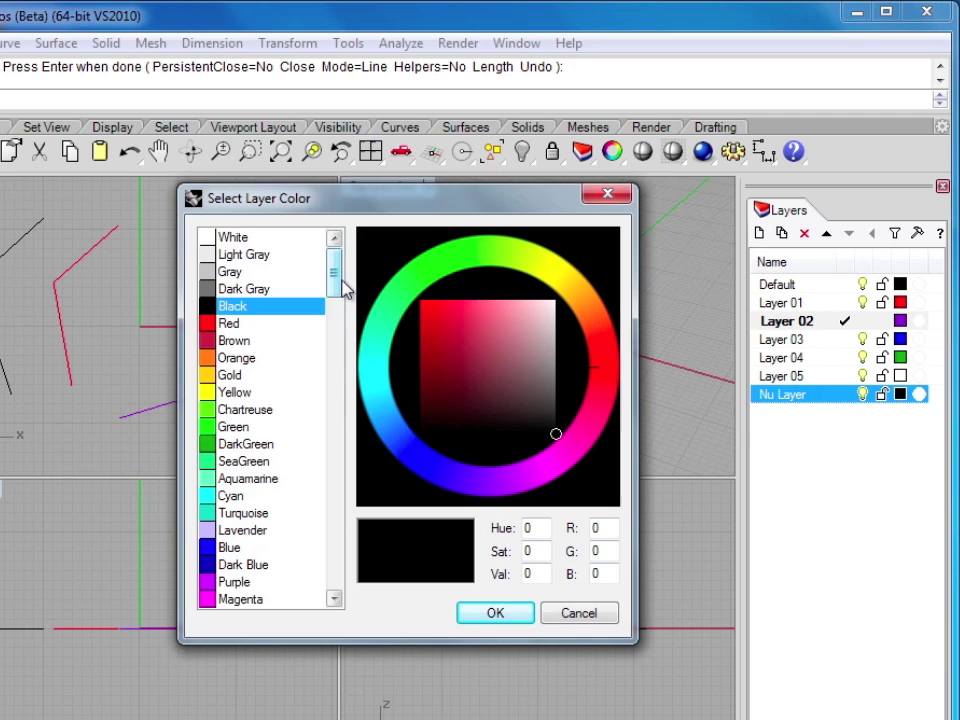
{"action": "mouse_move", "coordinate": [336, 285]}
{"action": "left_mouse_down"}
{"action": "mouse_move", "coordinate": [322, 541]}
{"action": "mouse_move", "coordinate": [339, 272]}
{"action": "left_mouse_up"}
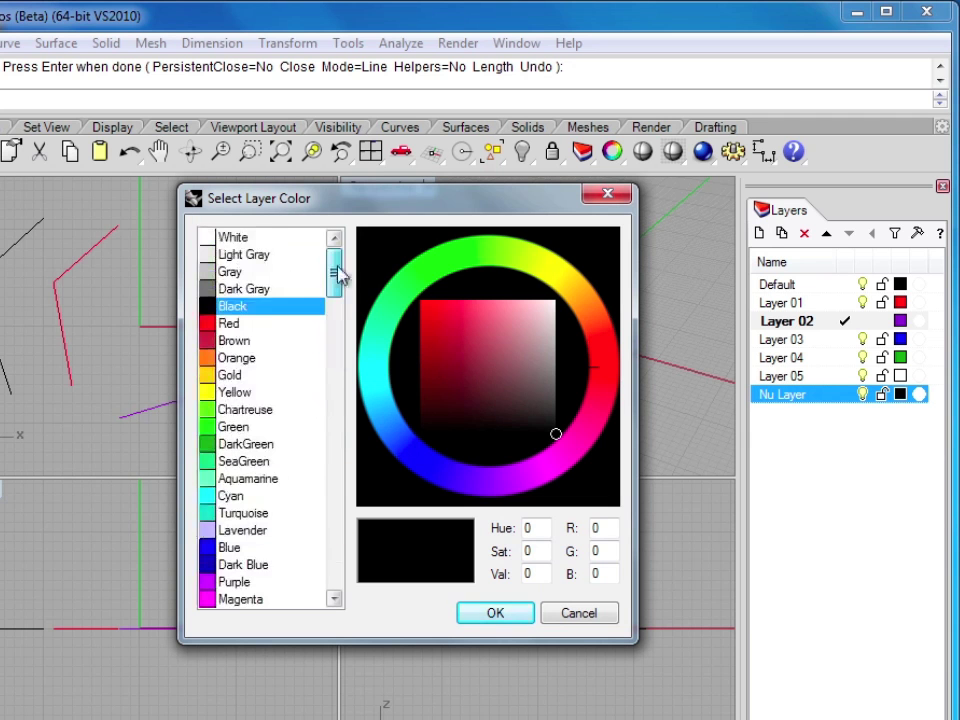
{"action": "left_click", "coordinate": [226, 377]}
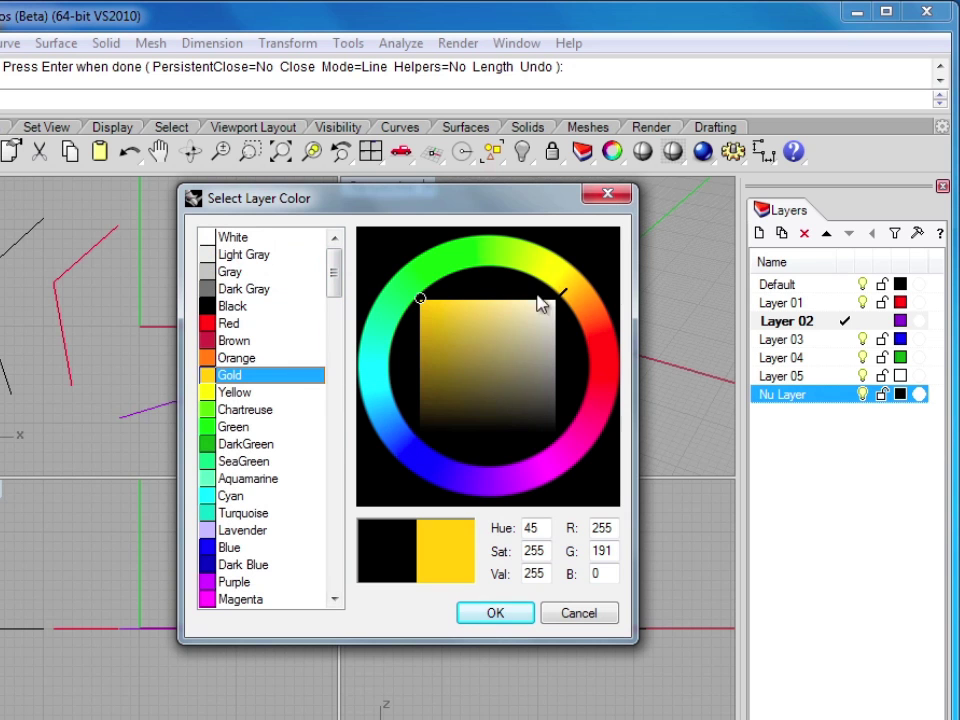
{"action": "mouse_move", "coordinate": [567, 296]}
{"action": "left_mouse_down"}
{"action": "mouse_move", "coordinate": [527, 272]}
{"action": "mouse_move", "coordinate": [431, 276]}
{"action": "mouse_move", "coordinate": [372, 352]}
{"action": "mouse_move", "coordinate": [394, 446]}
{"action": "mouse_move", "coordinate": [392, 309]}
{"action": "mouse_move", "coordinate": [476, 264]}
{"action": "mouse_move", "coordinate": [455, 264]}
{"action": "left_mouse_up"}
{"action": "left_click", "coordinate": [455, 315]}
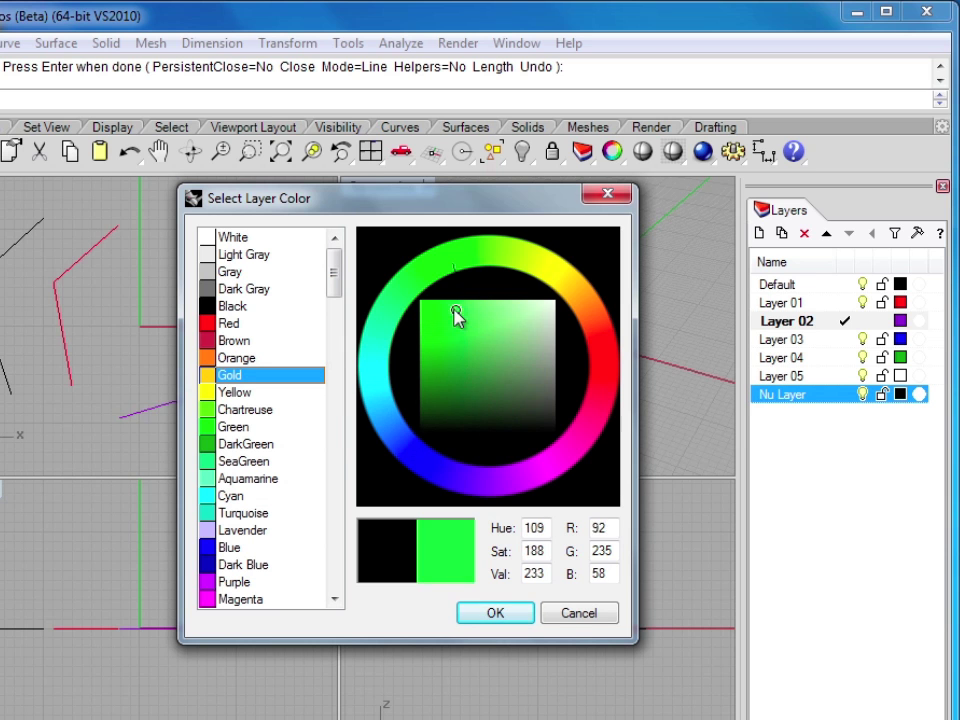
{"action": "mouse_move", "coordinate": [455, 315]}
{"action": "left_mouse_down"}
{"action": "mouse_move", "coordinate": [519, 321]}
{"action": "mouse_move", "coordinate": [474, 313]}
{"action": "mouse_move", "coordinate": [447, 340]}
{"action": "mouse_move", "coordinate": [474, 395]}
{"action": "mouse_move", "coordinate": [497, 330]}
{"action": "mouse_move", "coordinate": [435, 313]}
{"action": "mouse_move", "coordinate": [535, 311]}
{"action": "mouse_move", "coordinate": [443, 315]}
{"action": "mouse_move", "coordinate": [457, 403]}
{"action": "mouse_move", "coordinate": [456, 388]}
{"action": "mouse_move", "coordinate": [491, 358]}
{"action": "mouse_move", "coordinate": [501, 412]}
{"action": "mouse_move", "coordinate": [486, 302]}
{"action": "left_mouse_up"}
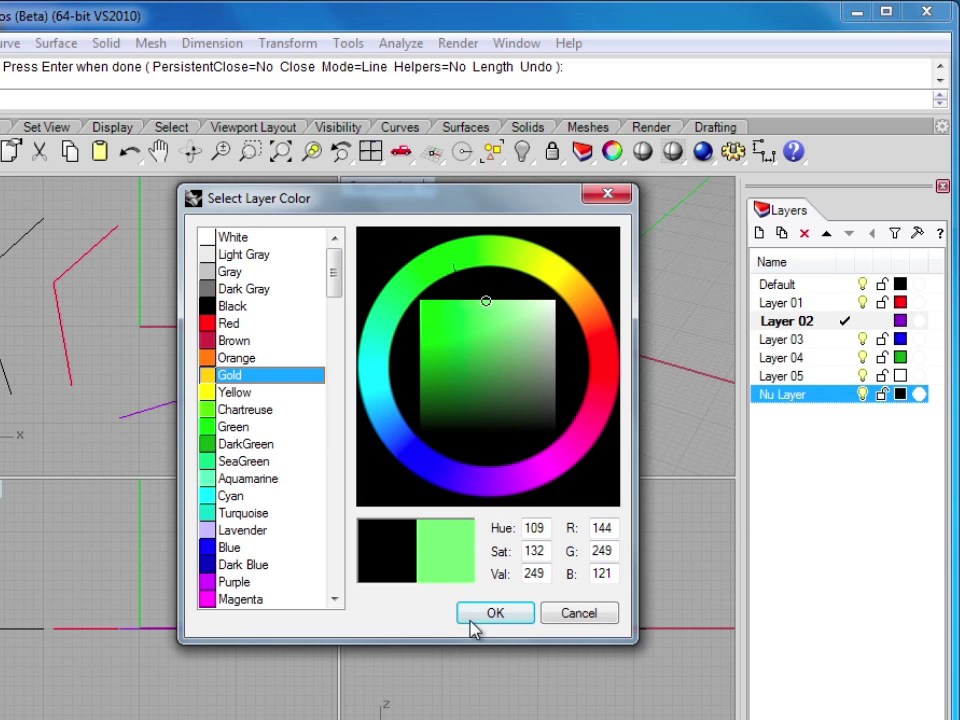
{"action": "left_click", "coordinate": [478, 619]}
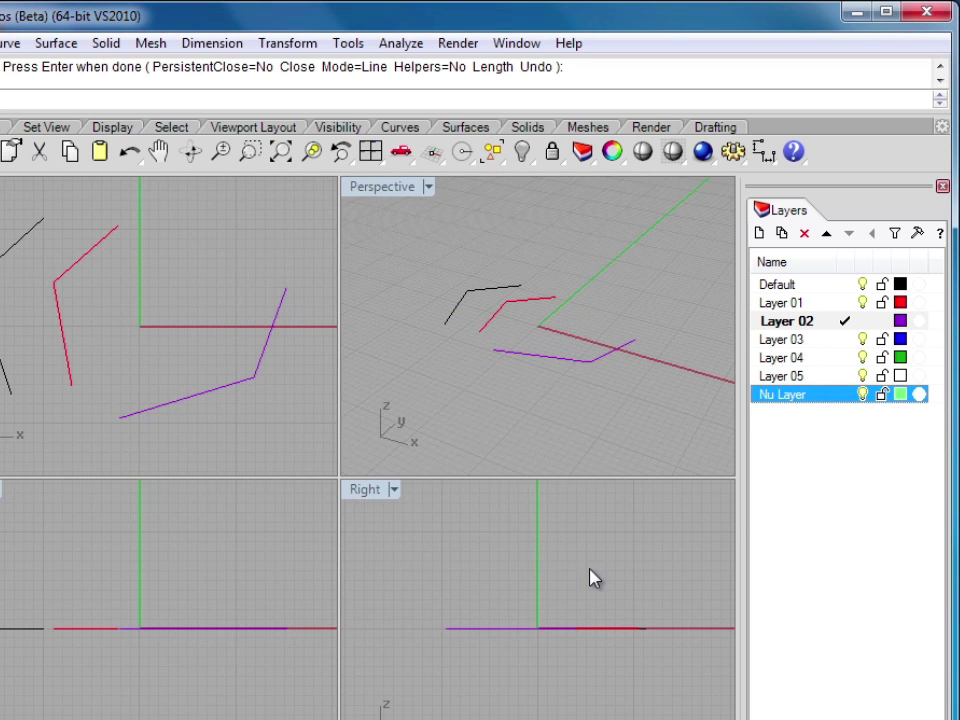
Step: Make Nu Layer current and draw a two-segment polyline in the Top viewport that bends near the origin
{"action": "left_click", "coordinate": [846, 395]}
{"action": "left_click", "coordinate": [22, 210]}
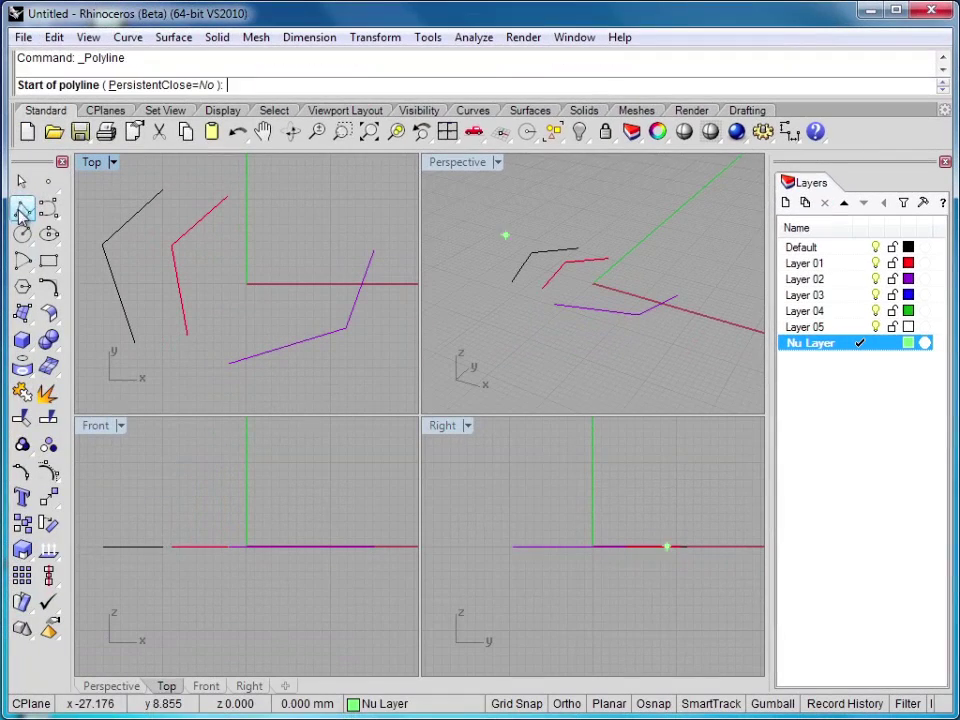
{"action": "left_click", "coordinate": [183, 387]}
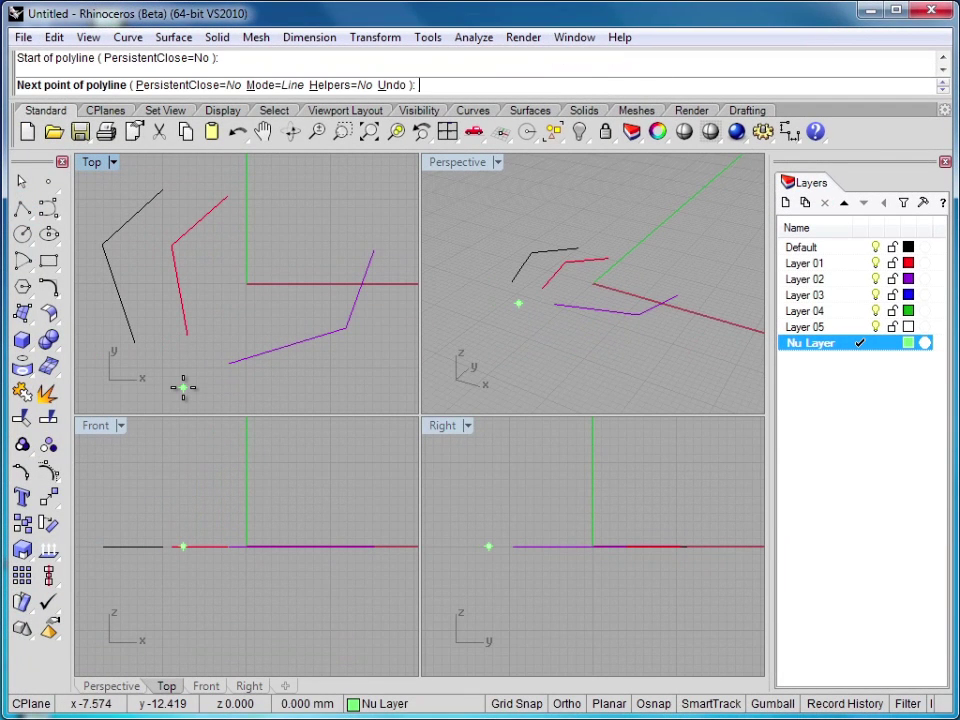
{"action": "left_click", "coordinate": [231, 287]}
{"action": "left_click", "coordinate": [281, 273]}
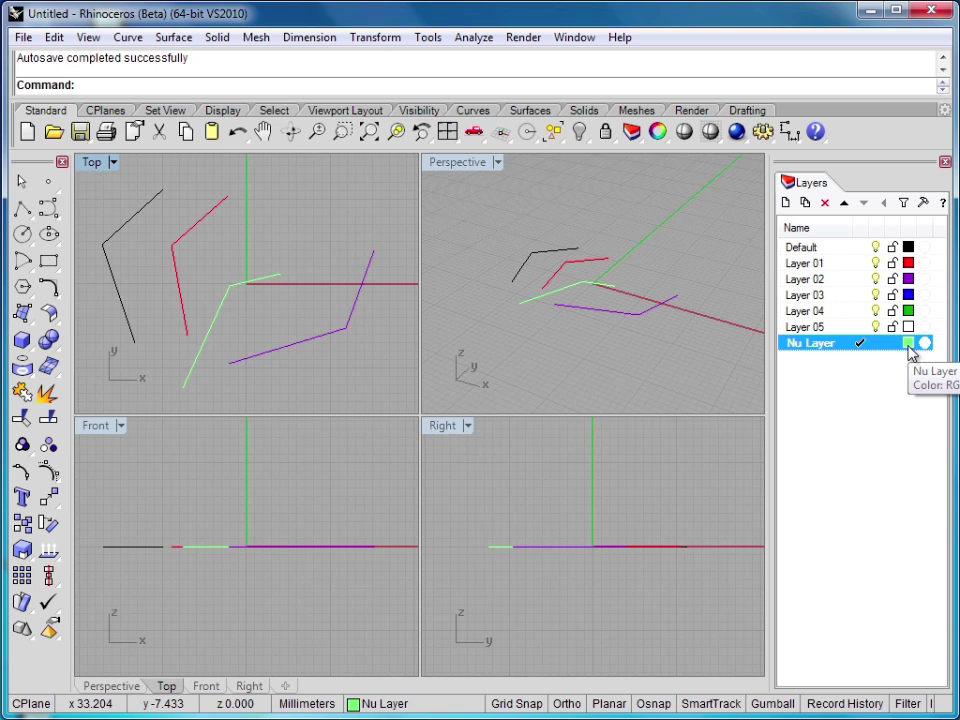
Step: Move the red polyline from Layer 01 to Layer 03
{"action": "left_click", "coordinate": [613, 270]}
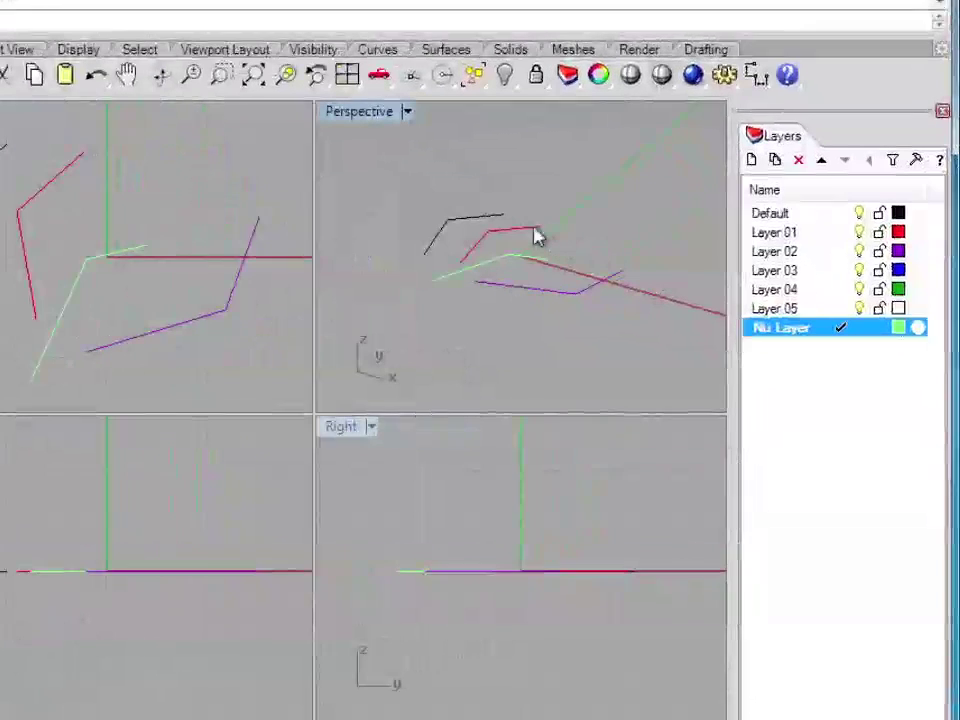
{"action": "left_click", "coordinate": [533, 237]}
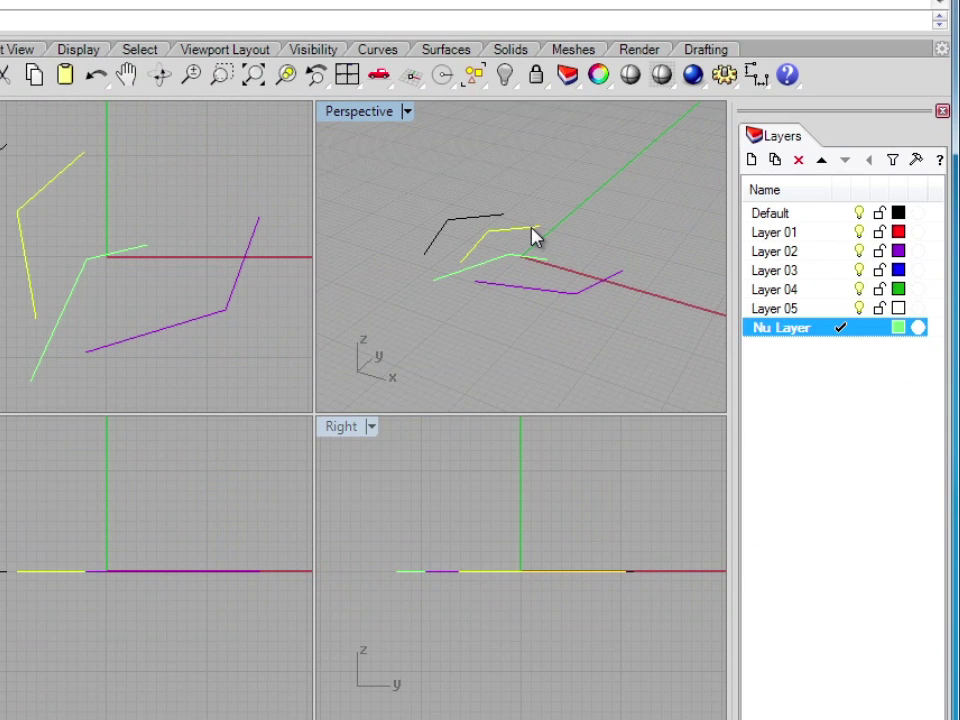
{"action": "right_click", "coordinate": [775, 271]}
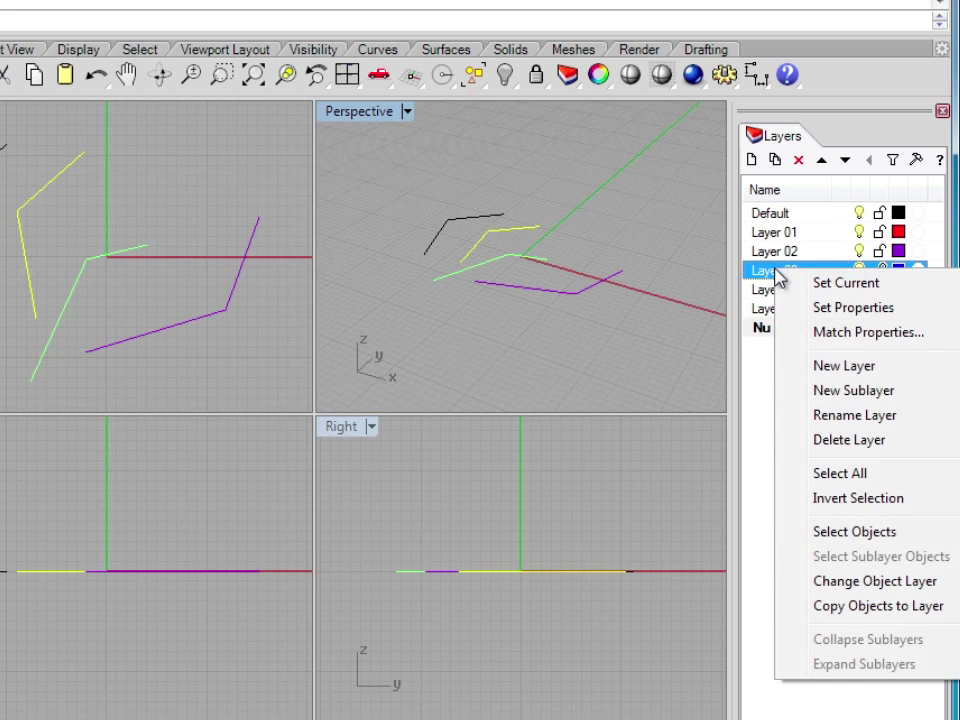
{"action": "left_click", "coordinate": [838, 584]}
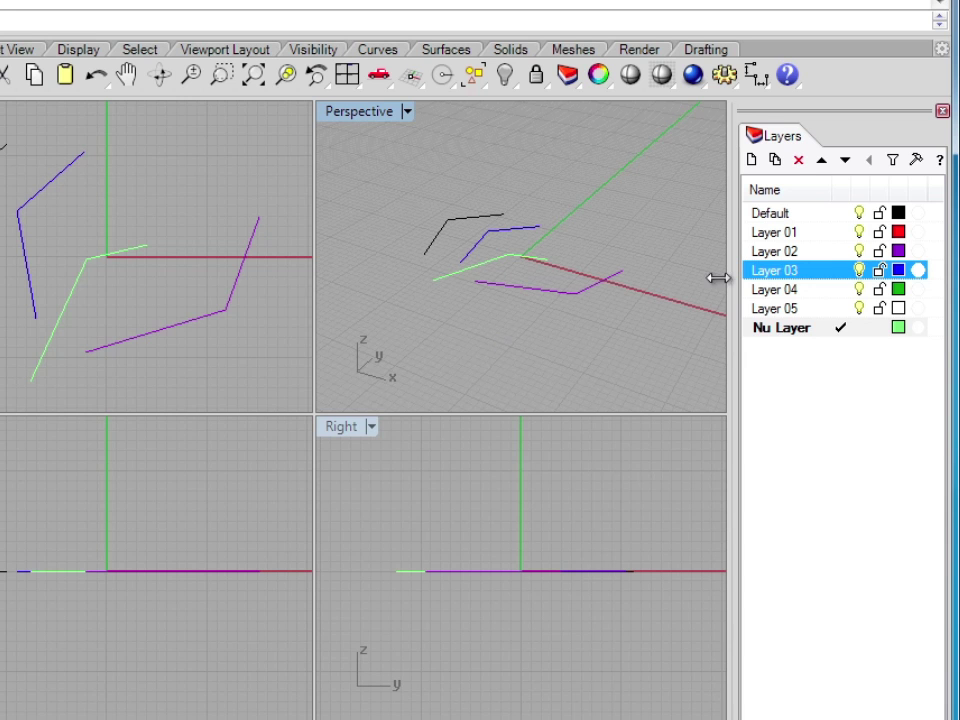
Step: Delete Layer 01 from the layer list
{"action": "left_click", "coordinate": [776, 238]}
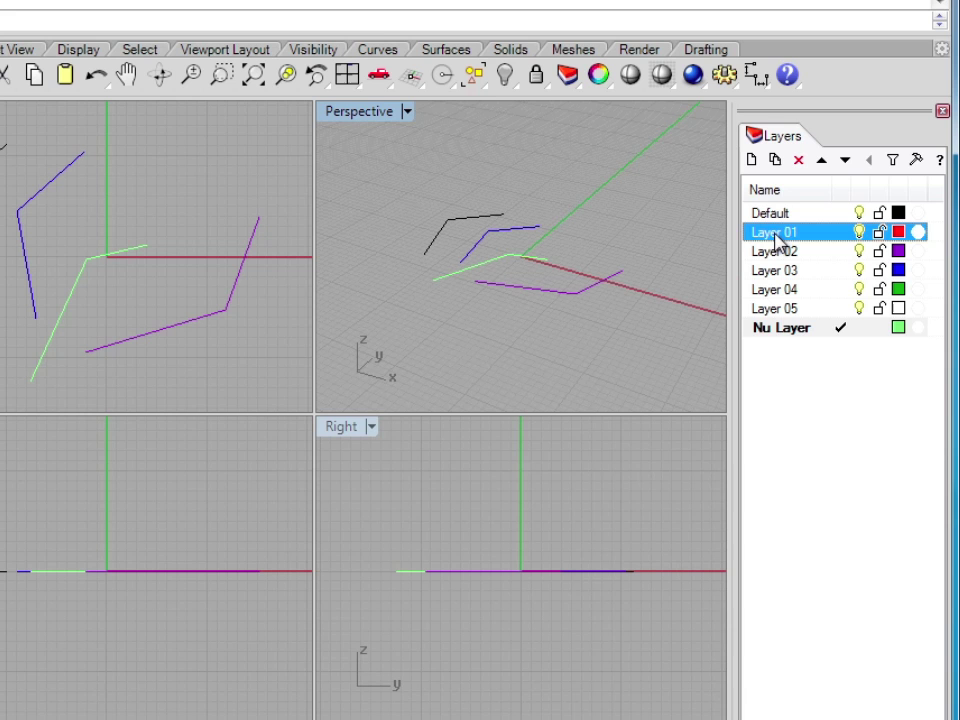
{"action": "left_click", "coordinate": [799, 163]}
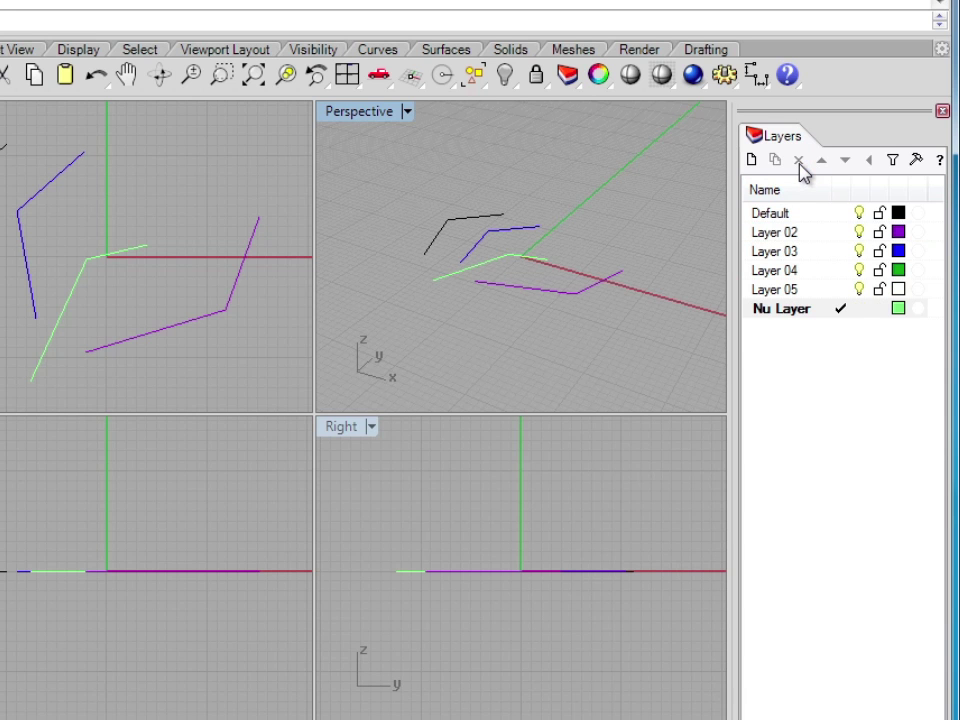
Step: Copy the blue polyline from Layer 03 onto Layer 05 and clear the selection
{"action": "left_click", "coordinate": [530, 233]}
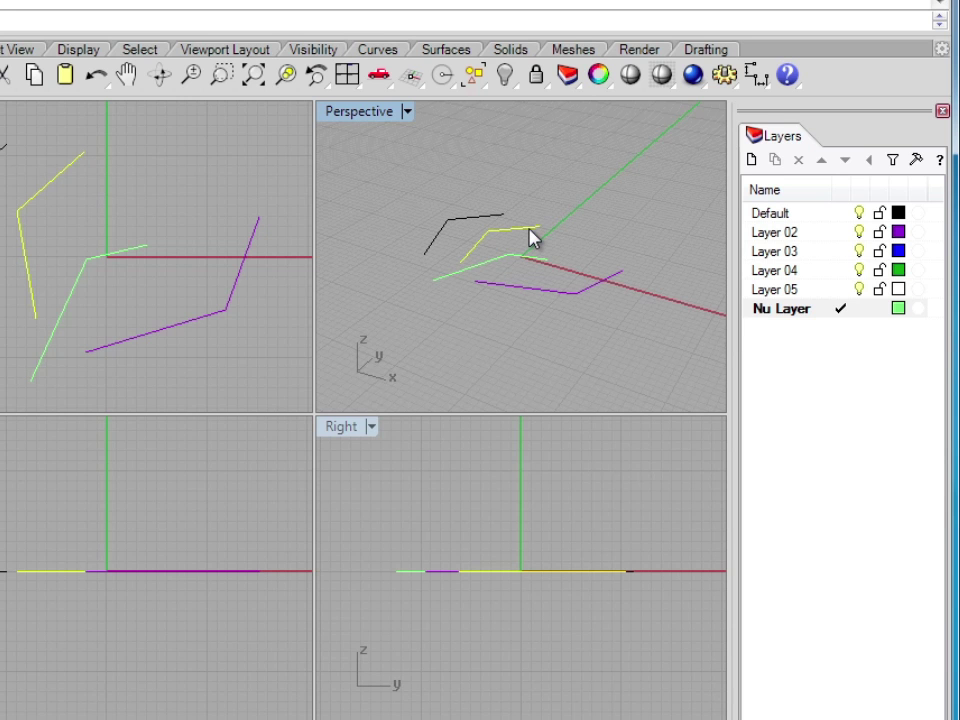
{"action": "right_click", "coordinate": [780, 293]}
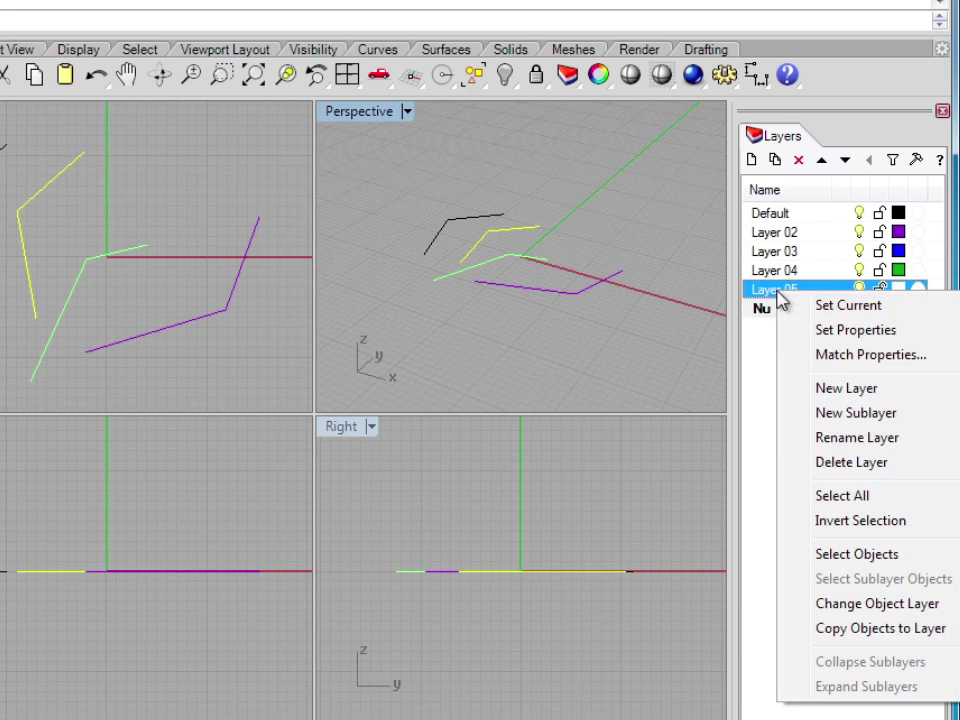
{"action": "left_click", "coordinate": [840, 630]}
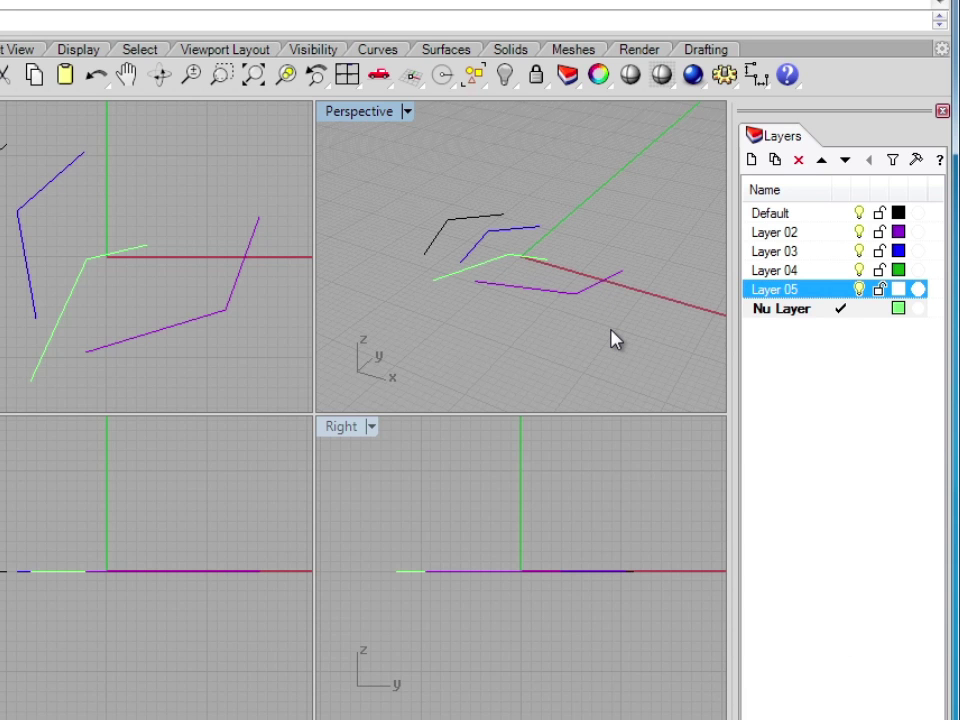
Step: Turn Layer 03 off, back on and off again to check the copied polyline on Layer 05
{"action": "left_click", "coordinate": [859, 251]}
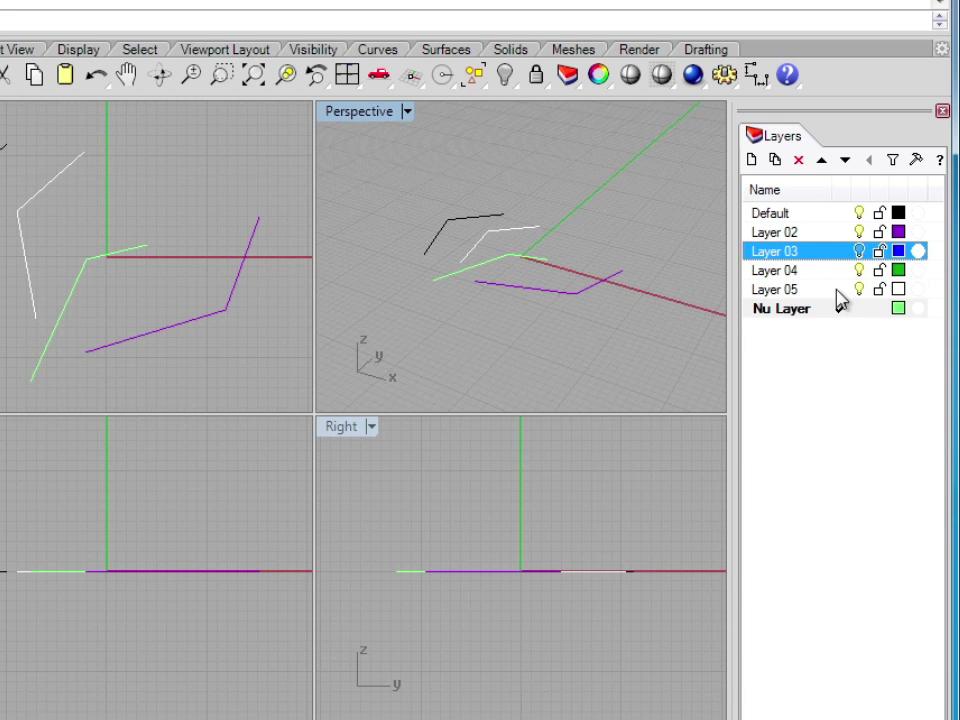
{"action": "left_click", "coordinate": [859, 251]}
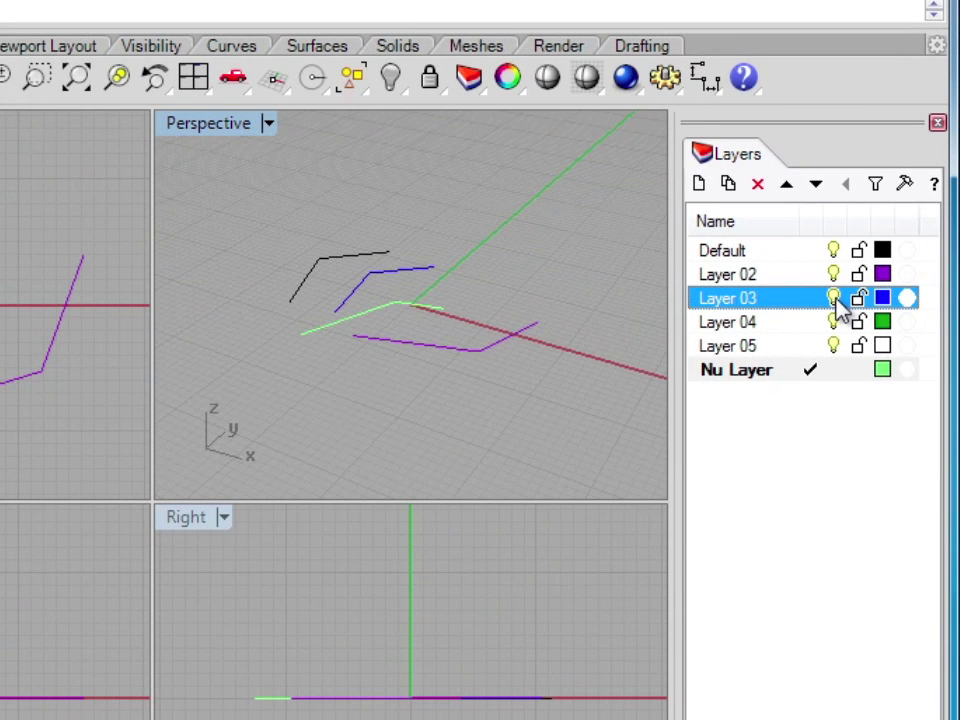
{"action": "left_click", "coordinate": [835, 300]}
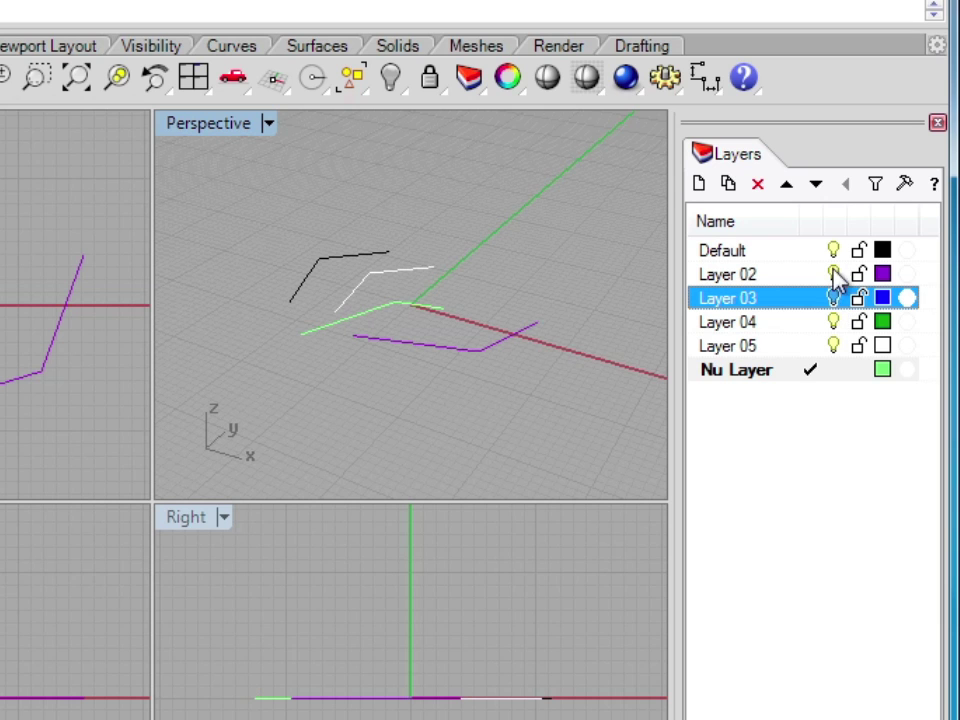
Step: Switch the Default layer's visibility off and on again, and lock the layer
{"action": "left_click", "coordinate": [835, 252]}
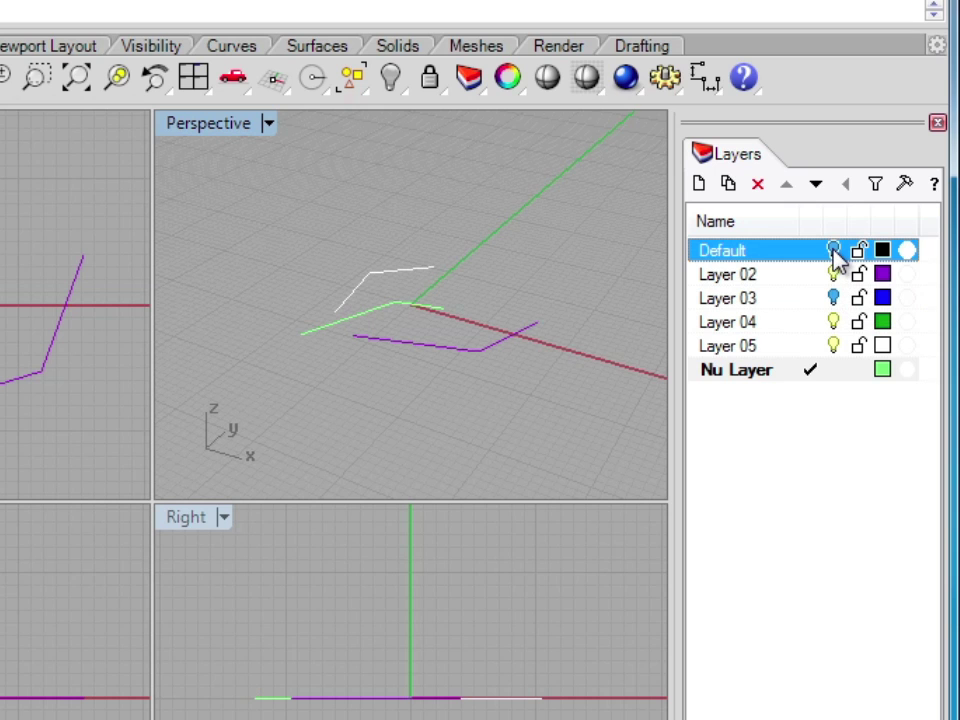
{"action": "left_click", "coordinate": [833, 250]}
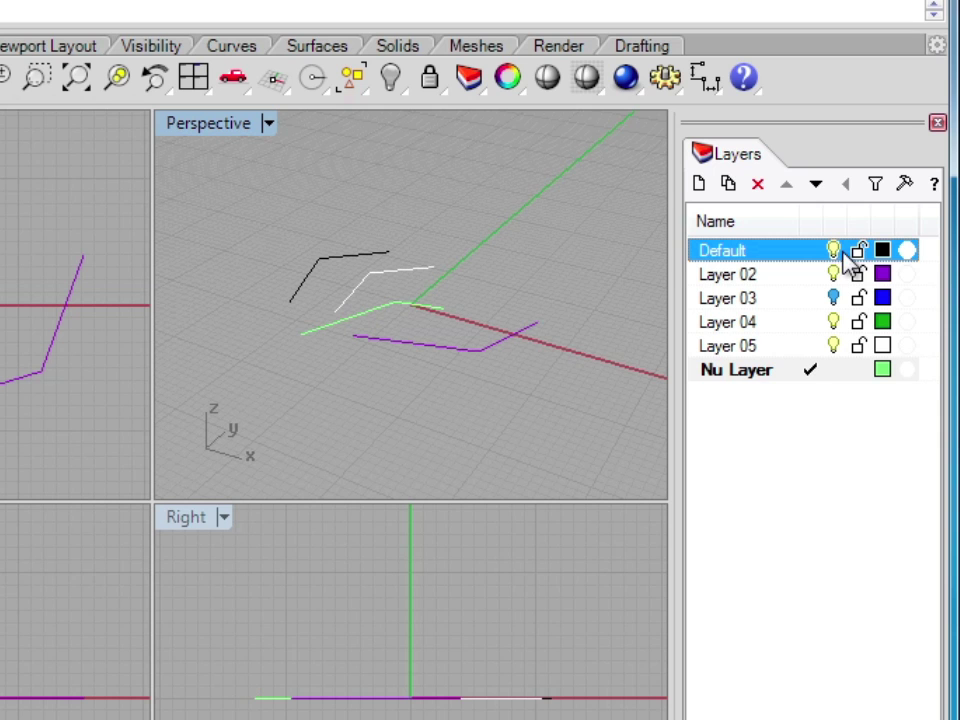
{"action": "left_click", "coordinate": [858, 251]}
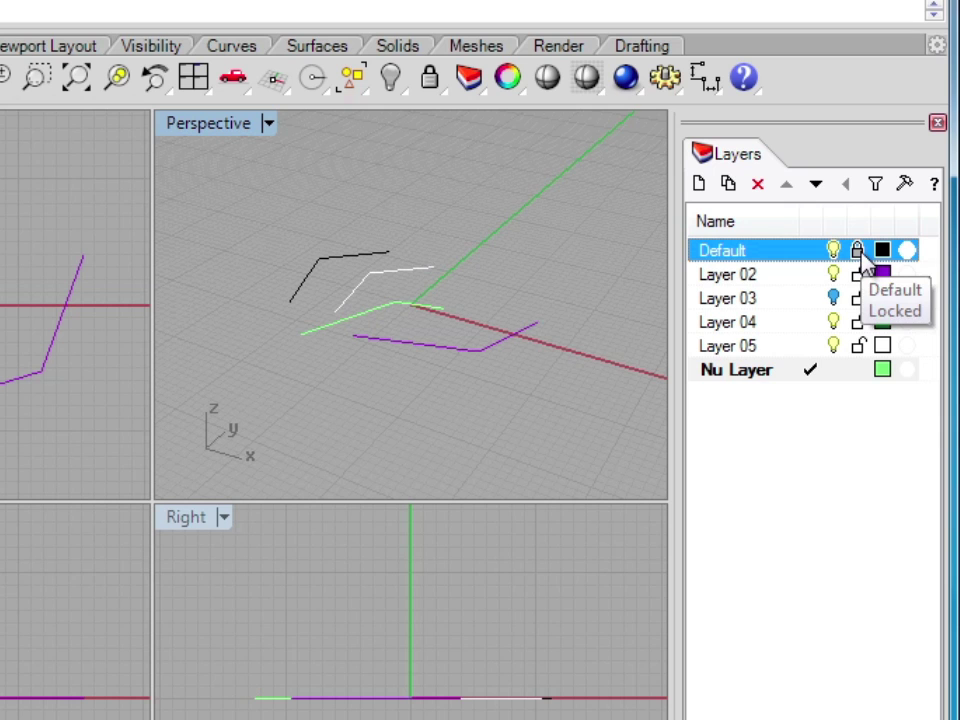
Step: Move Nu Layer up to the first place in the layer list
{"action": "left_click", "coordinate": [748, 375]}
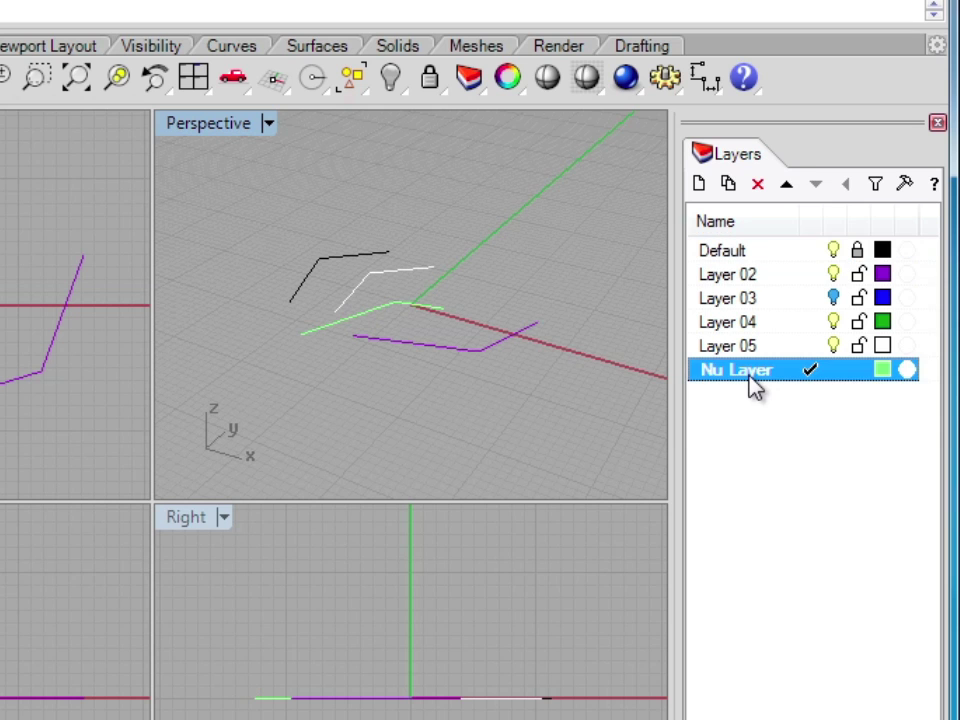
{"action": "double_click", "coordinate": [787, 188]}
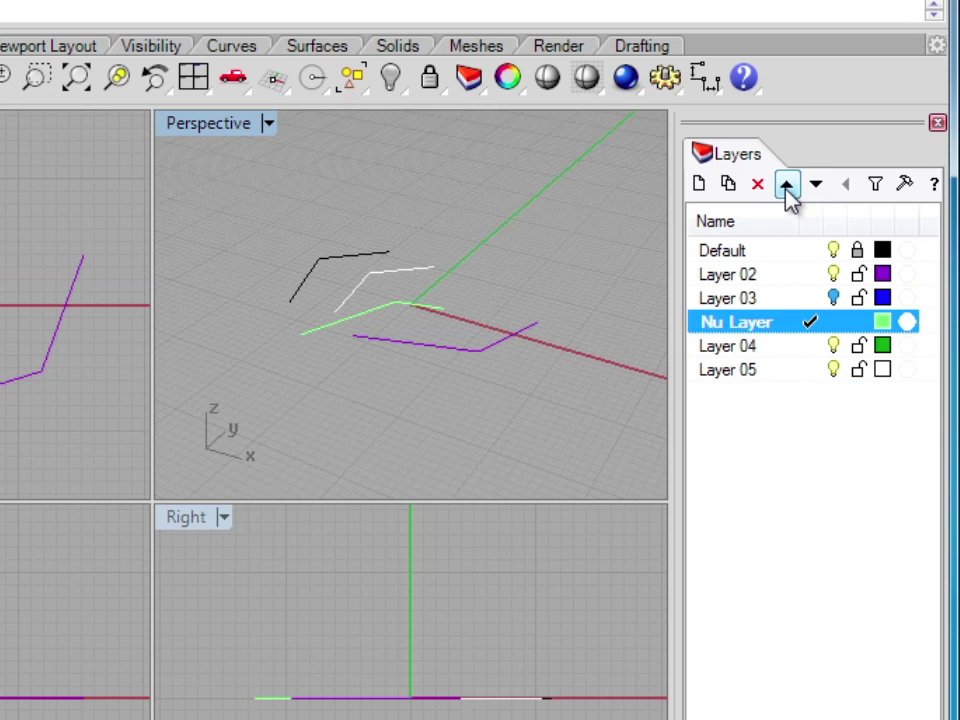
{"action": "left_click", "coordinate": [787, 188]}
{"action": "left_click", "coordinate": [787, 188]}
{"action": "left_click", "coordinate": [787, 188]}
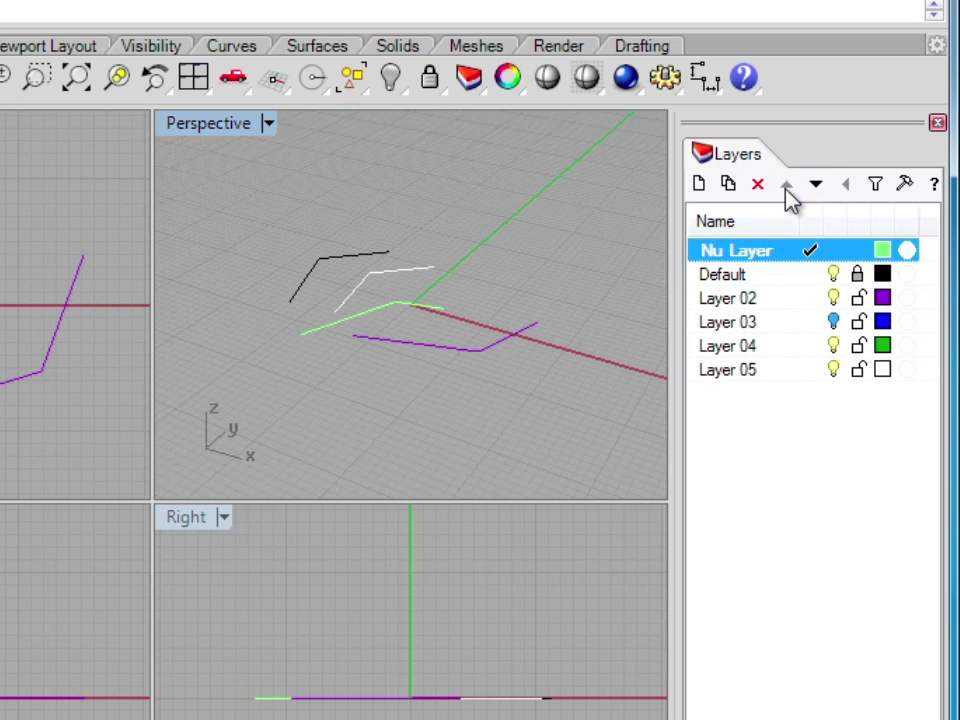
Step: Move Nu Layer two places down the layer list and return it to first place
{"action": "left_click", "coordinate": [816, 186]}
{"action": "left_click", "coordinate": [816, 186]}
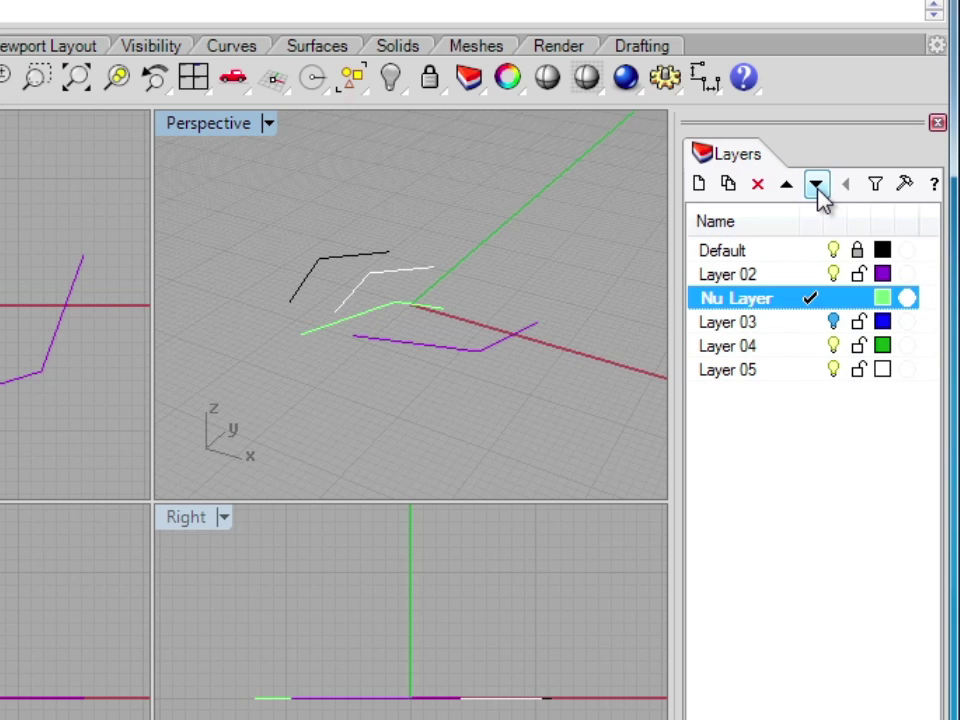
{"action": "left_click", "coordinate": [787, 186]}
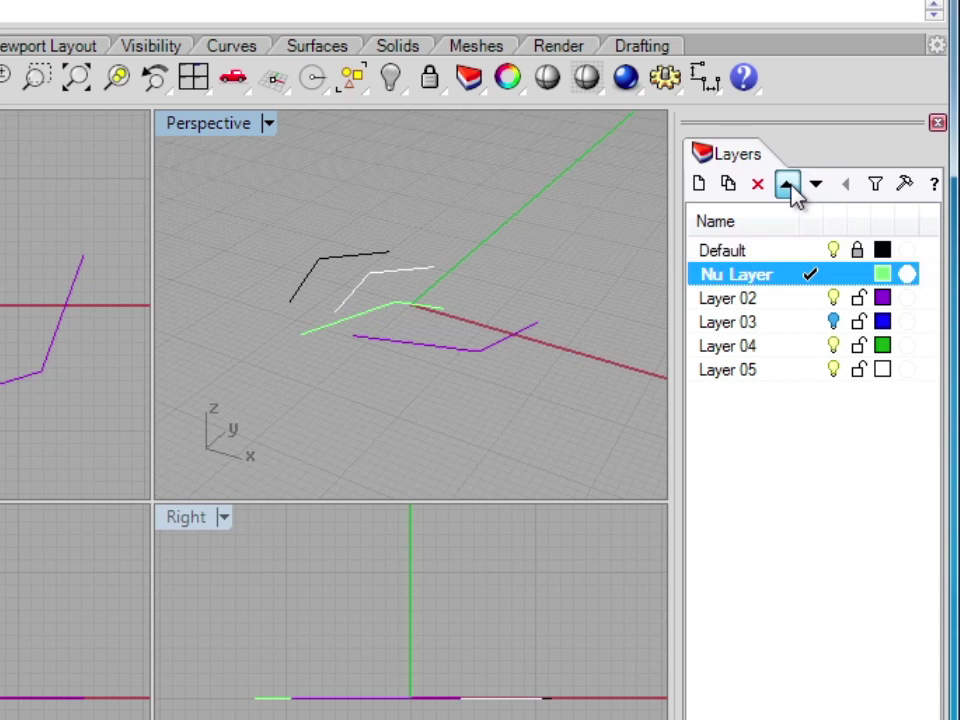
{"action": "left_click", "coordinate": [787, 186]}
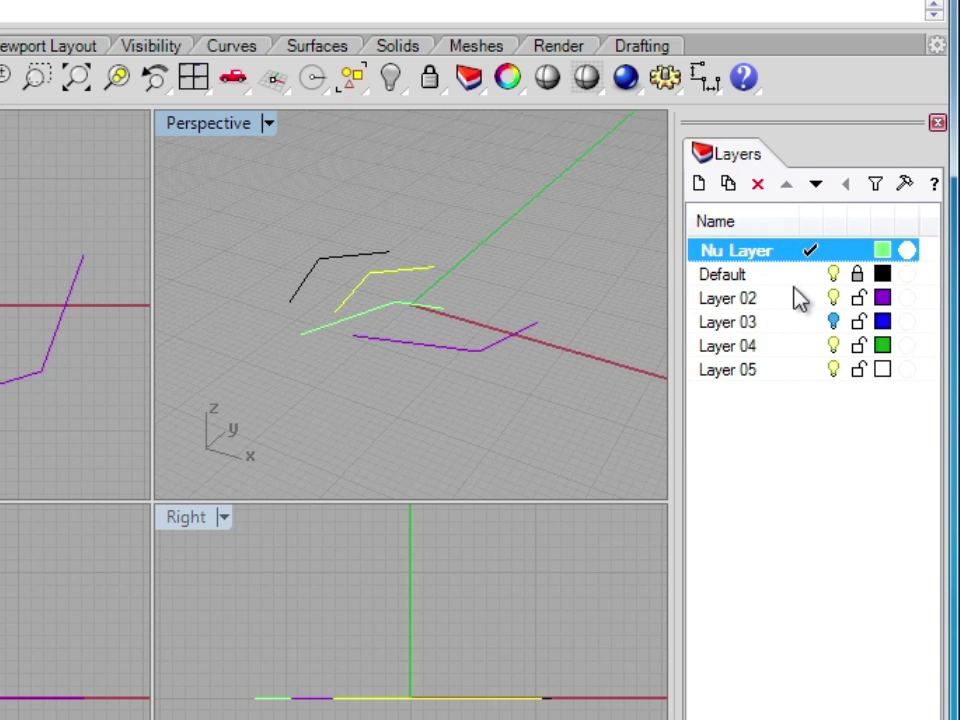
Step: Turn Layer 03 back on and clear the selection
{"action": "left_click", "coordinate": [836, 330]}
{"action": "left_click", "coordinate": [340, 365]}
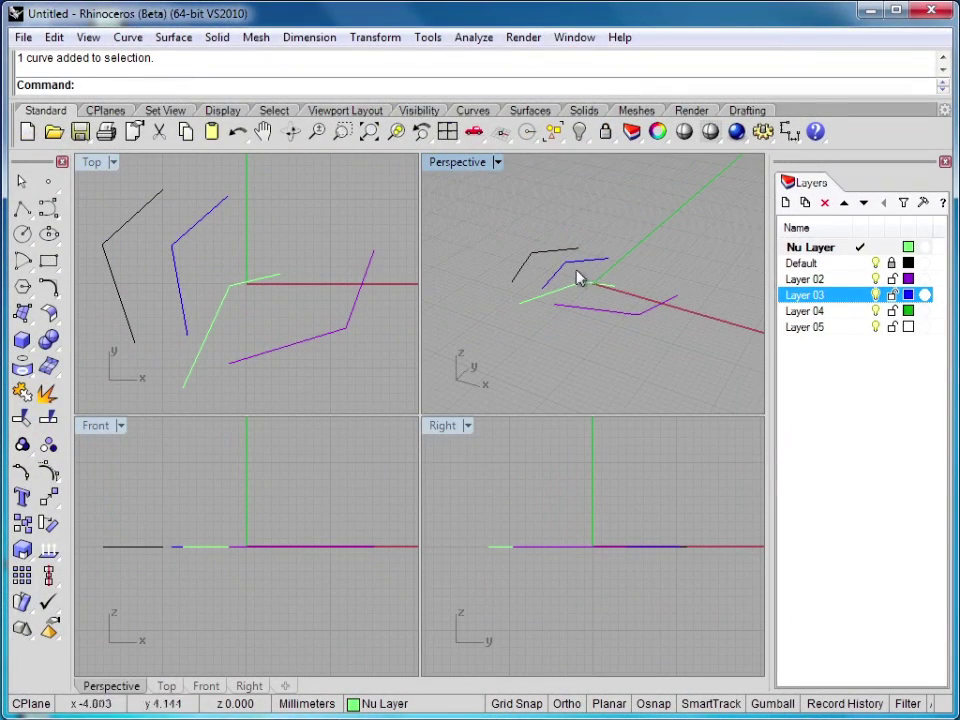
Step: Try picking one of the overlapping polylines but choose None, and select both with a crossing window before deselecting them
{"action": "left_click", "coordinate": [182, 303]}
{"action": "left_click", "coordinate": [182, 303]}
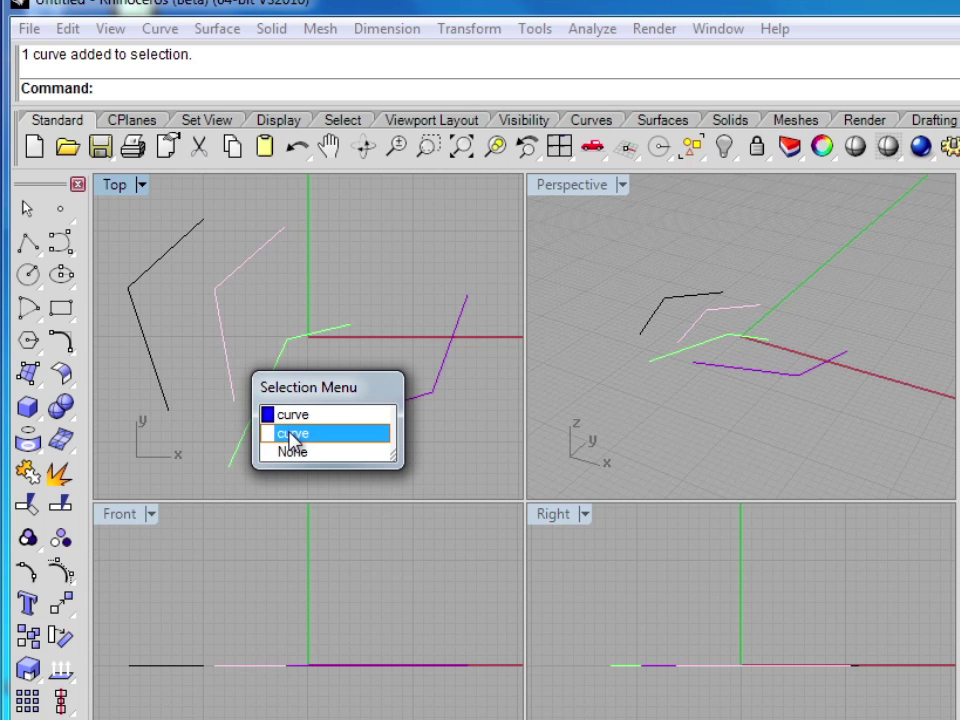
{"action": "left_click", "coordinate": [297, 455]}
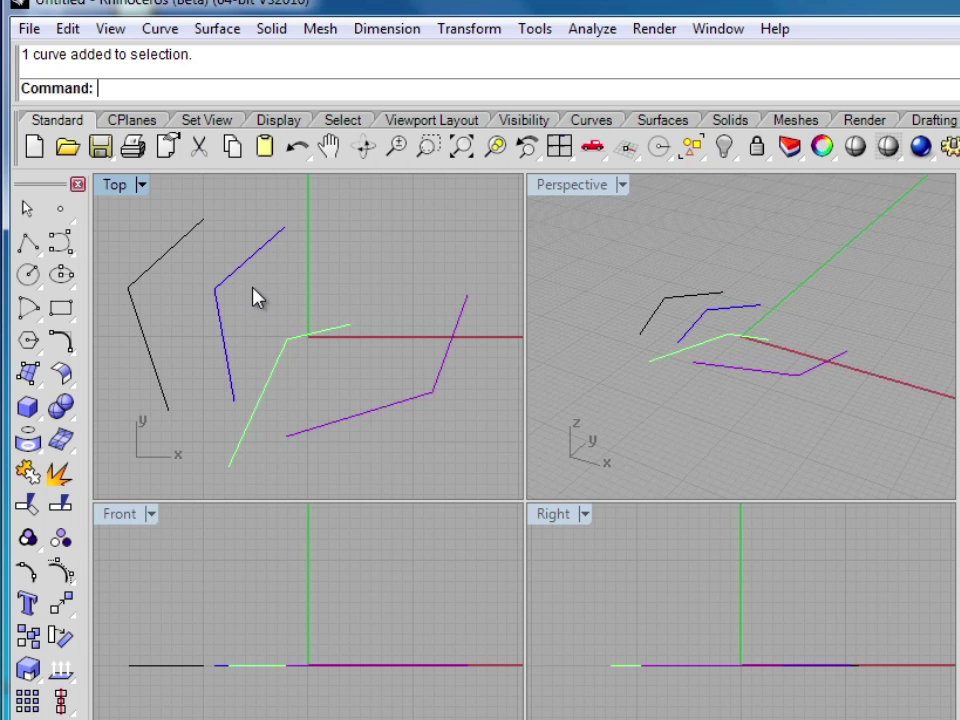
{"action": "left_click_drag", "start_coordinate": [293, 284], "coordinate": [211, 262]}
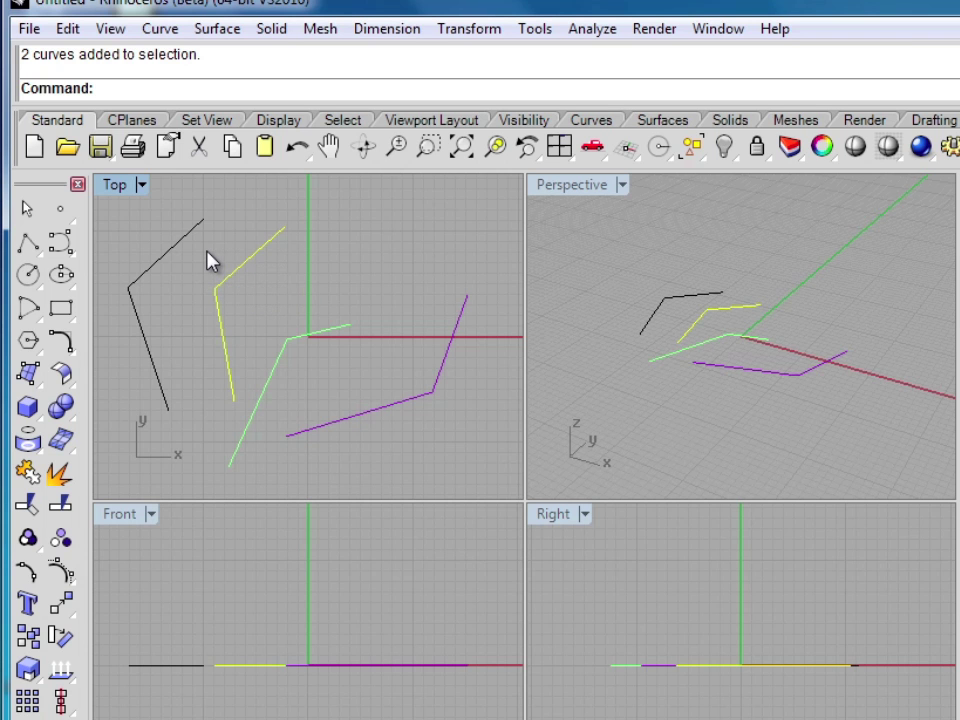
{"action": "left_click", "coordinate": [294, 300]}
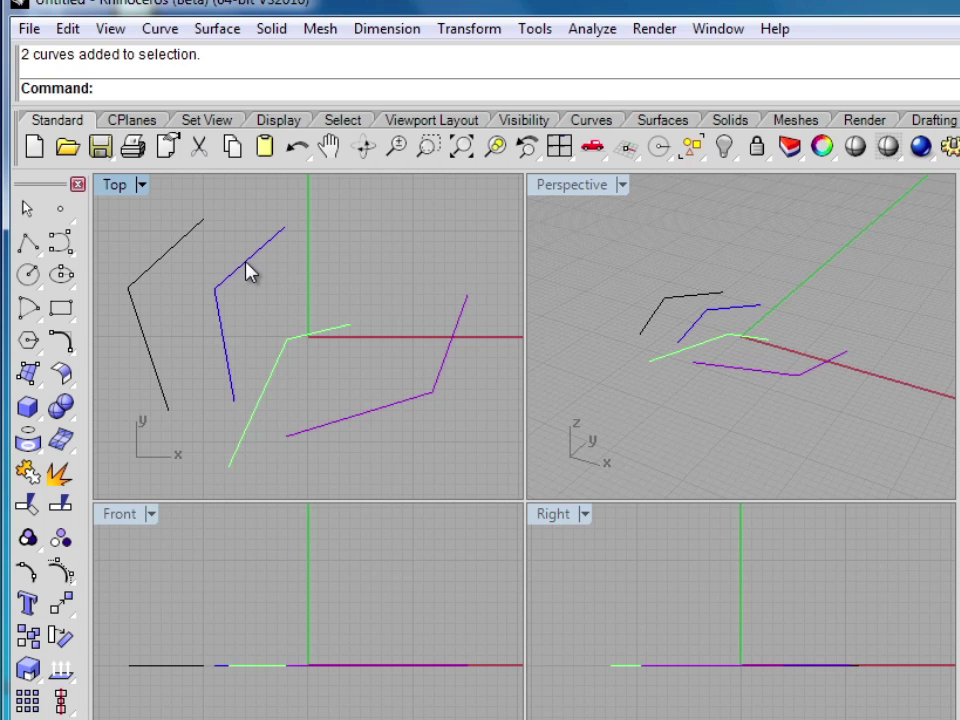
Step: Pick the blue curve from the overlapping pair, move the selection across the green axis in the Top viewport, and undo the move
{"action": "left_click", "coordinate": [247, 270]}
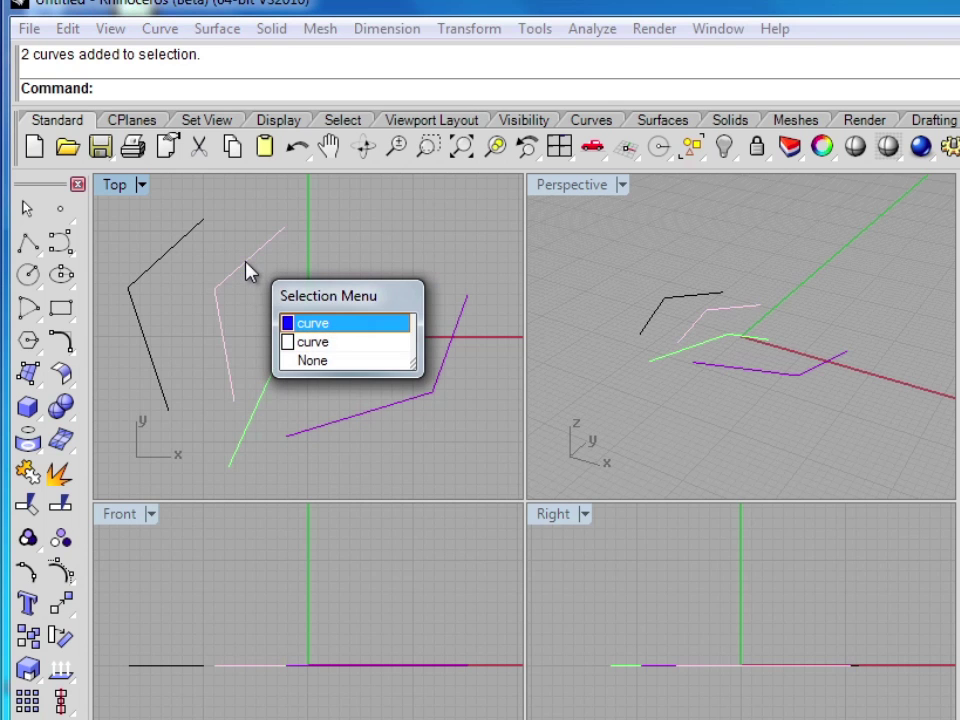
{"action": "left_click", "coordinate": [305, 322]}
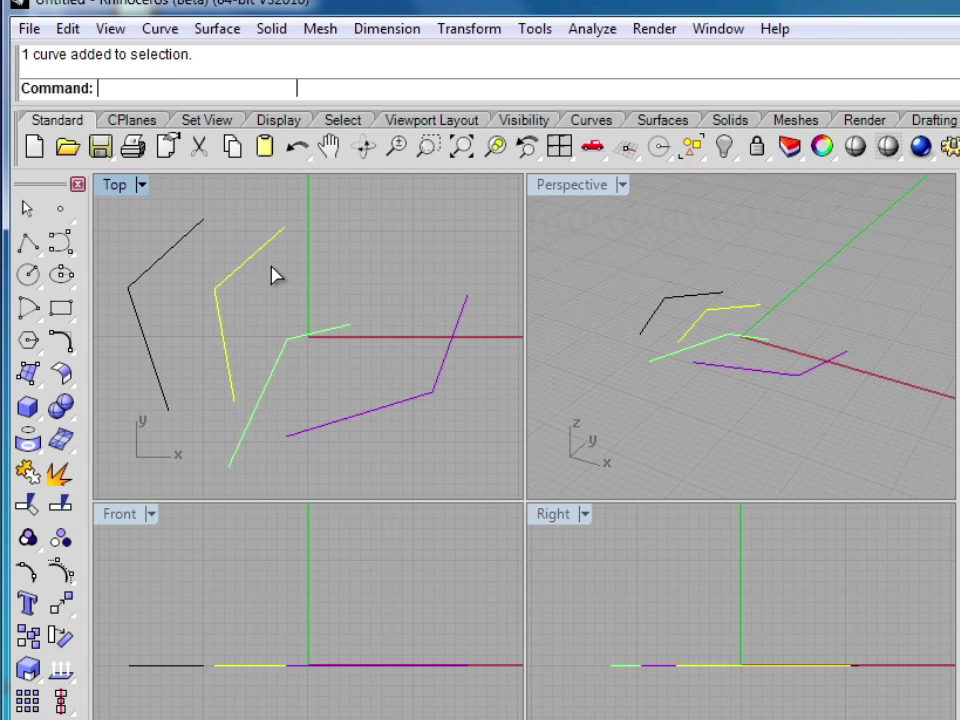
{"action": "left_click_drag", "start_coordinate": [233, 276], "coordinate": [436, 256]}
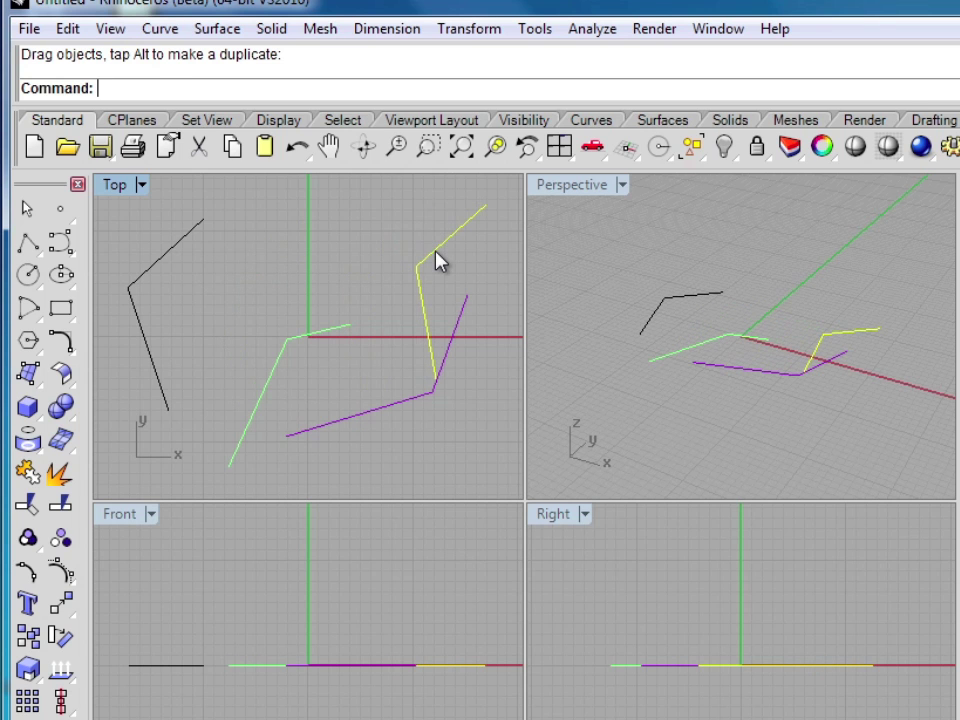
{"action": "key", "text": "ctrl+z"}
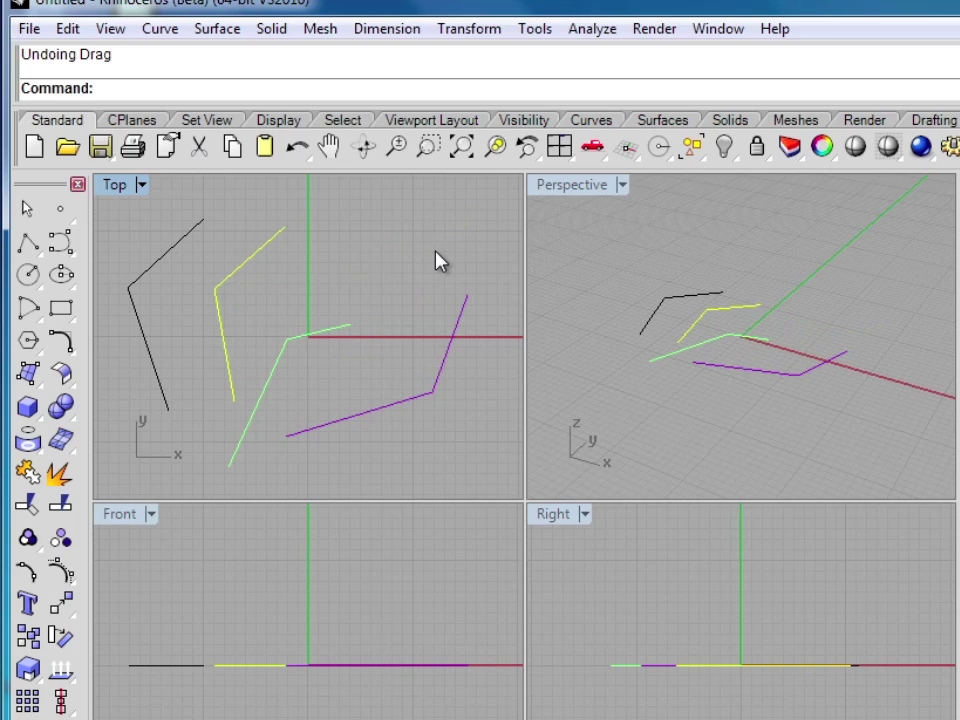